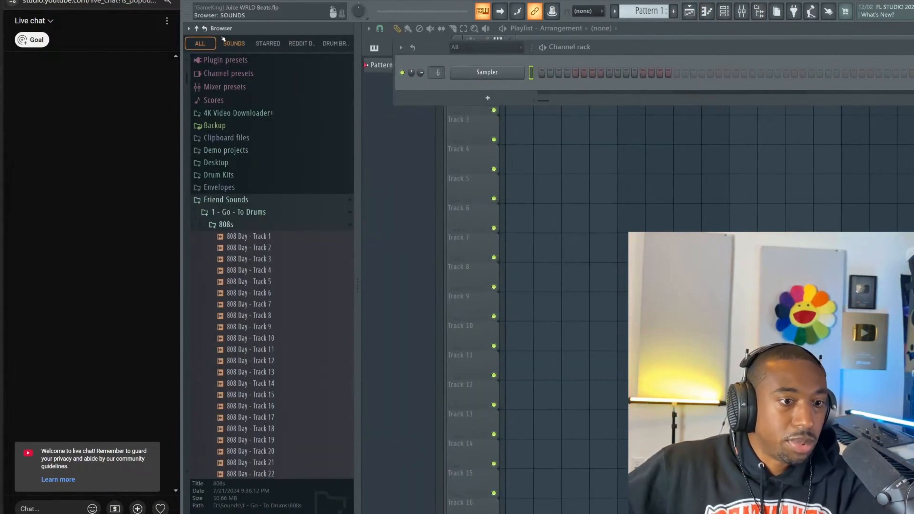
Browse the sound library to the SUNO V4 folder inside Samples > AI Samples
{"action": "left_click", "coordinate": [197, 28]}
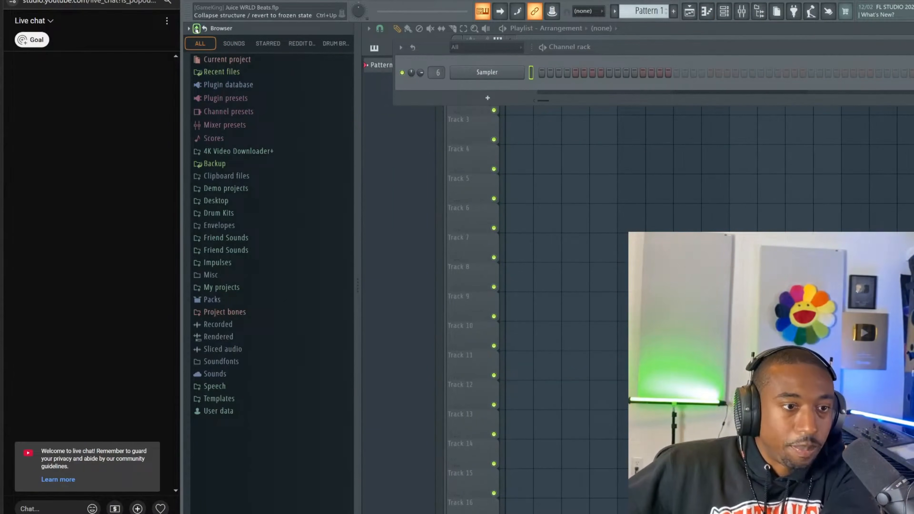
{"action": "left_click", "coordinate": [242, 239]}
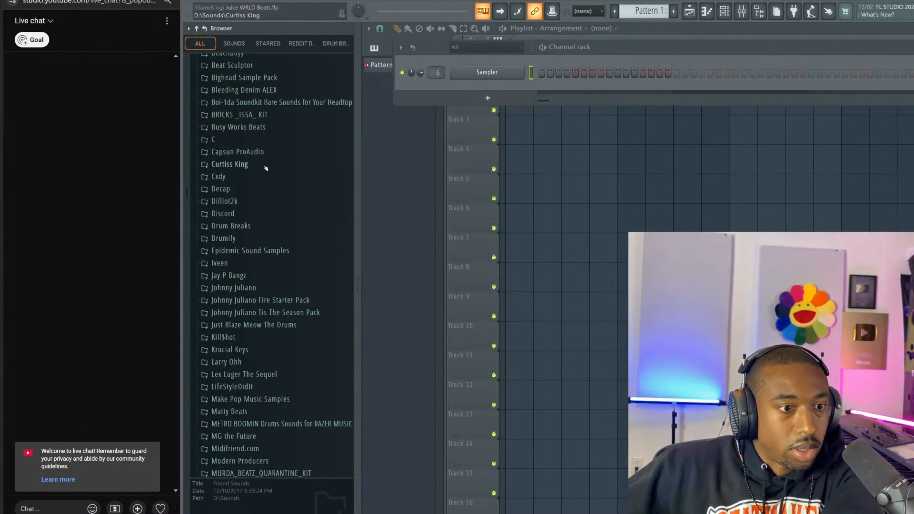
{"action": "scroll", "coordinate": [265, 167], "scroll_direction": "up", "scroll_amount": 2}
{"action": "scroll", "coordinate": [271, 179], "scroll_direction": "down", "scroll_amount": 13}
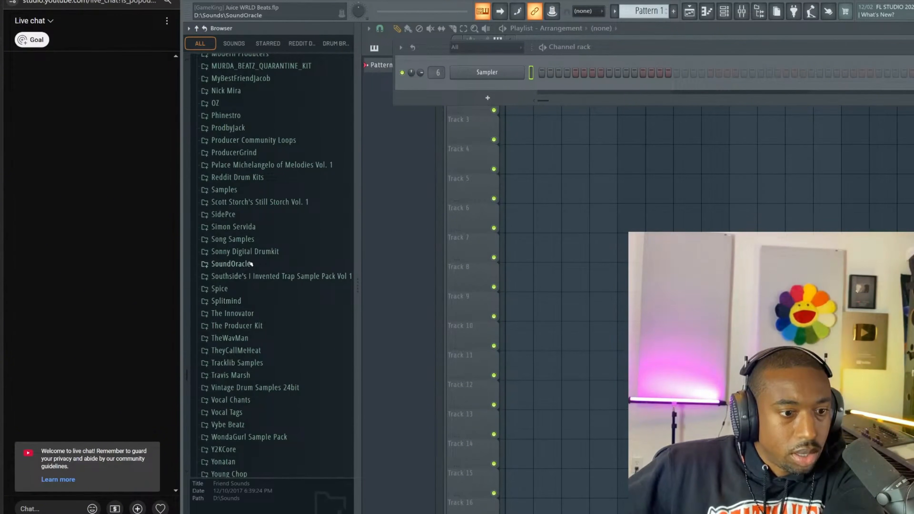
{"action": "left_click", "coordinate": [245, 228]}
{"action": "left_click", "coordinate": [246, 229]}
{"action": "left_click", "coordinate": [248, 241]}
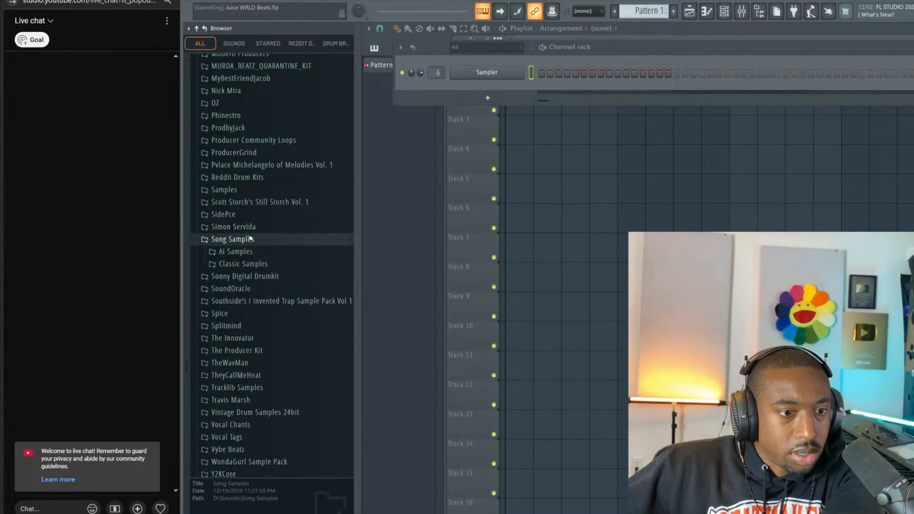
{"action": "left_click", "coordinate": [249, 241]}
{"action": "left_click", "coordinate": [239, 191]}
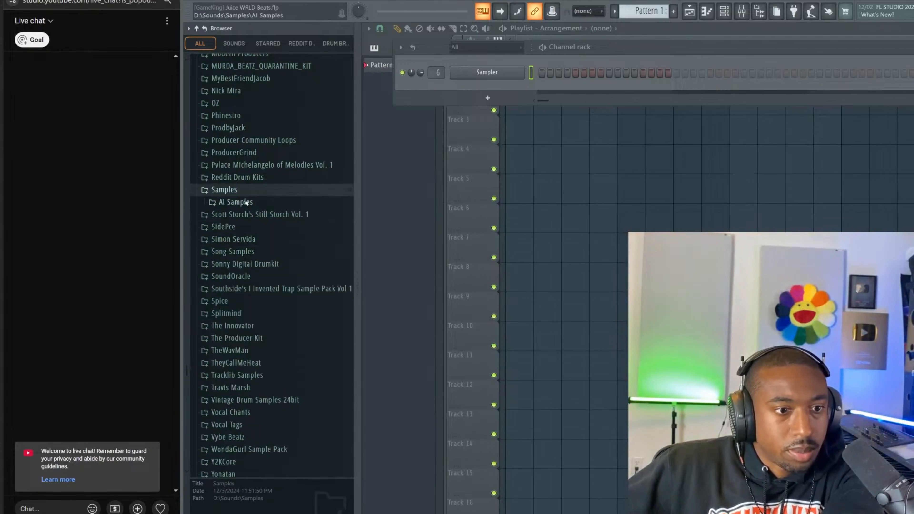
{"action": "left_click", "coordinate": [236, 202]}
{"action": "left_click", "coordinate": [249, 215]}
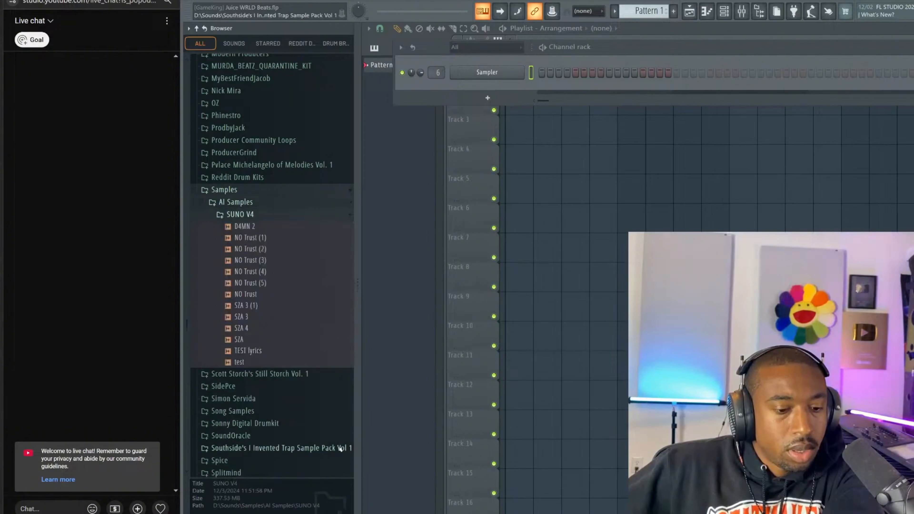
Switch to the Suno playlist in the web browser, pause the playing song and return to FL Studio
{"action": "mouse_move", "coordinate": [399, 513]}
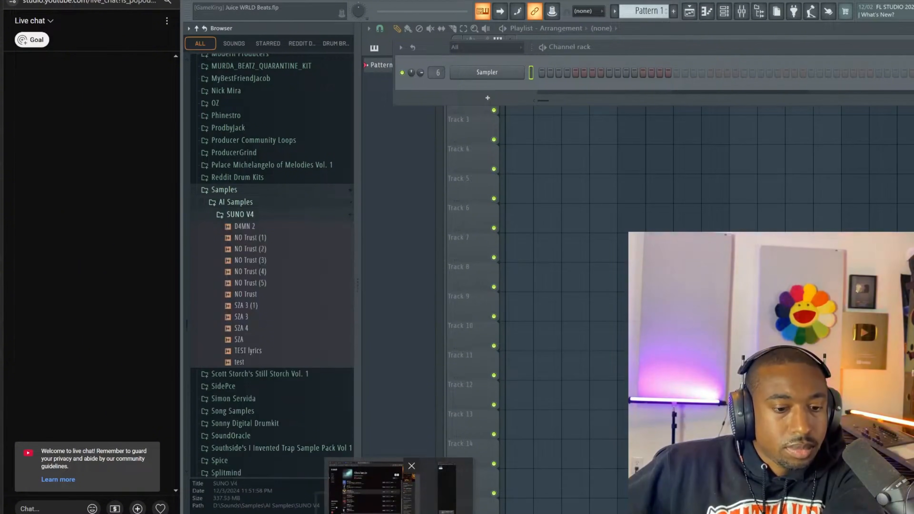
{"action": "left_click", "coordinate": [366, 489]}
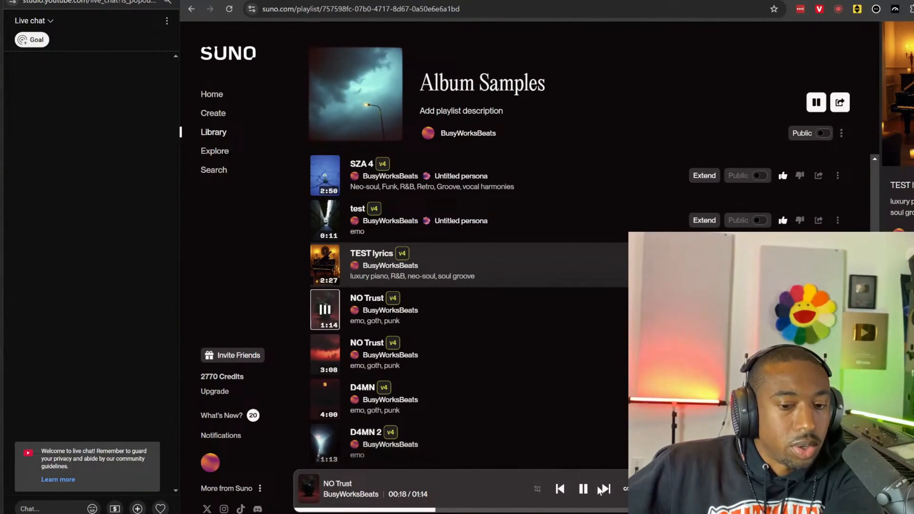
{"action": "left_click", "coordinate": [583, 489]}
{"action": "key", "text": "alt+Tab"}
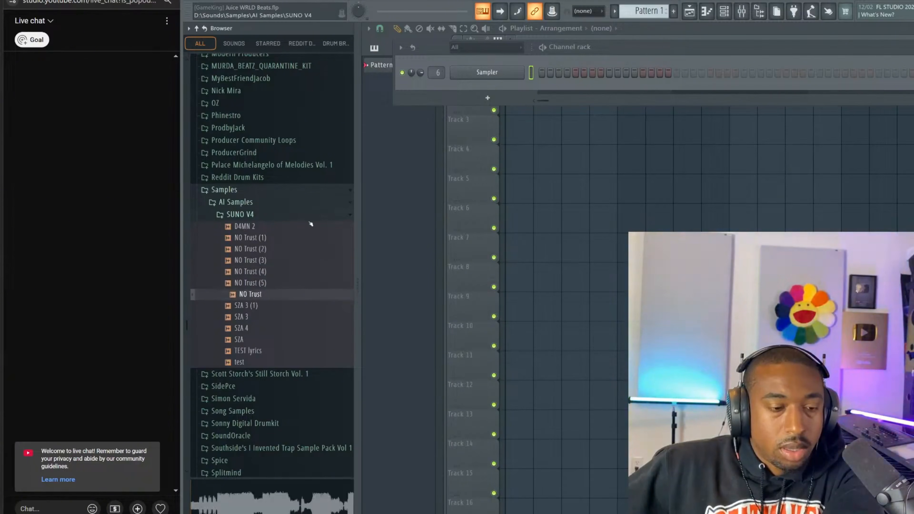
Preview the NO Trust (4) sample, place it at the start of playlist Track 3 and make that track taller
{"action": "left_click", "coordinate": [257, 272]}
{"action": "key", "text": "XF86AudioLowerVolume"}
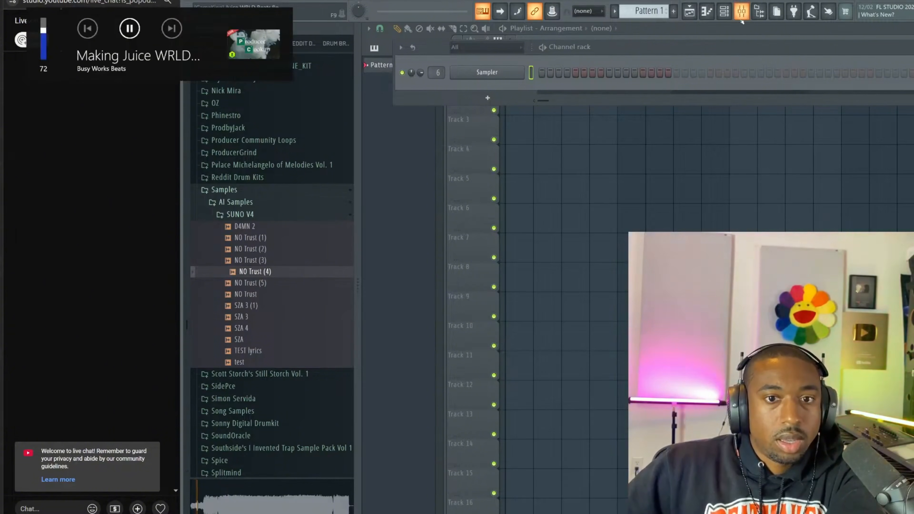
{"action": "left_click_drag", "start_coordinate": [266, 271], "coordinate": [525, 129]}
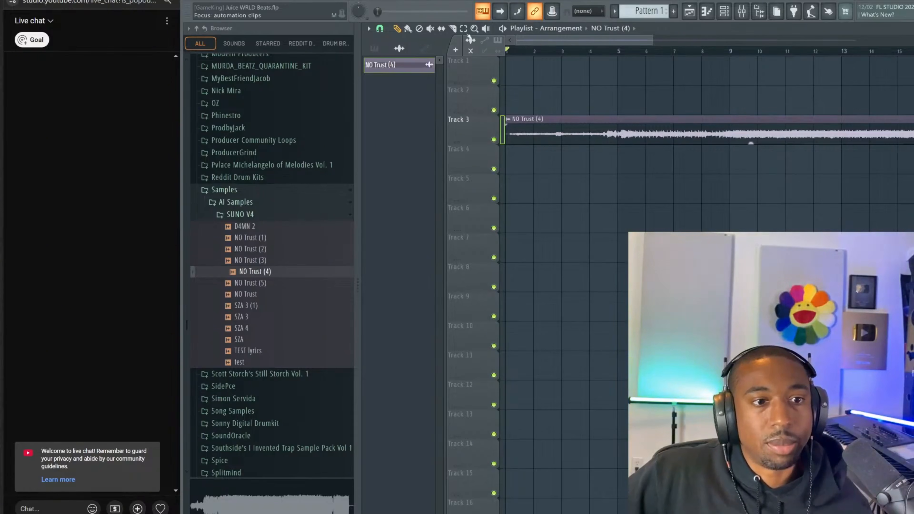
{"action": "scroll", "coordinate": [520, 50], "scroll_direction": "up", "scroll_amount": 5}
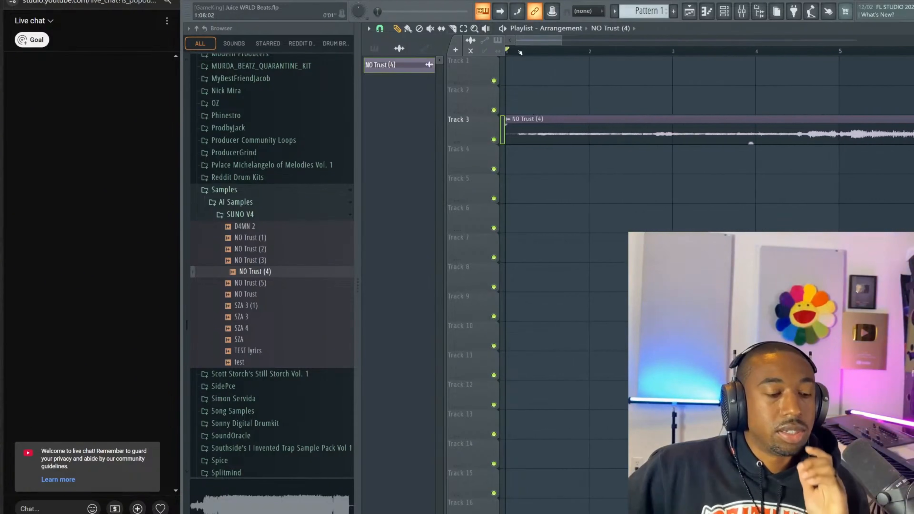
{"action": "left_click_drag", "start_coordinate": [479, 139], "coordinate": [478, 186]}
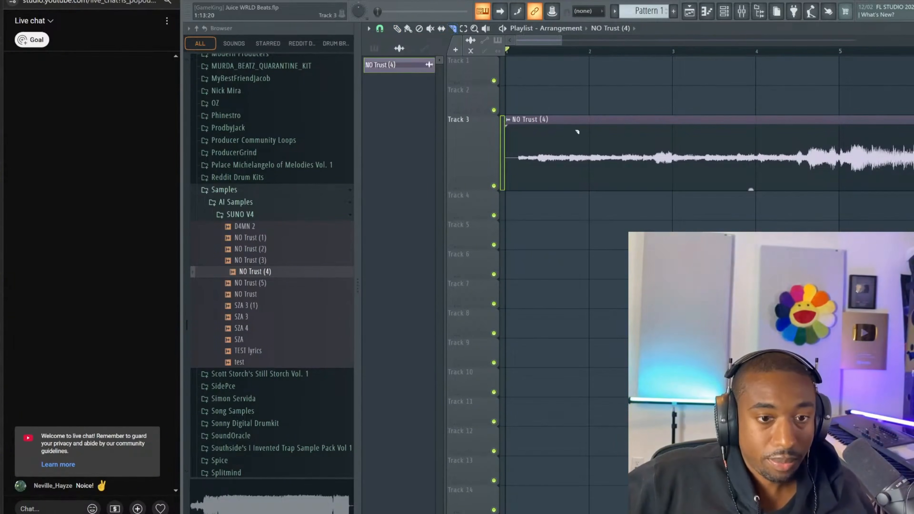
Cut the silent lead-in off the NO Trust (4) clip and move the remaining audio back to the start of Track 3
{"action": "key", "text": "space"}
{"action": "scroll", "coordinate": [523, 52], "scroll_direction": "up", "scroll_amount": 3}
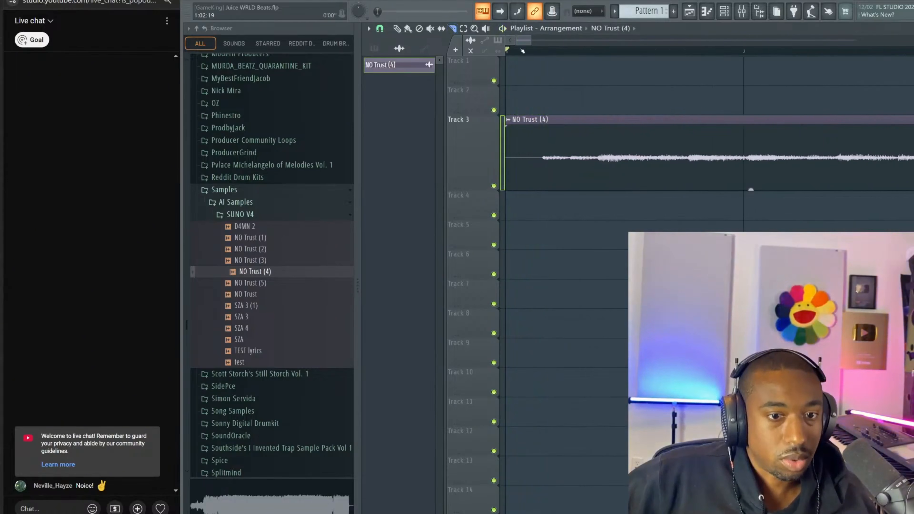
{"action": "left_click_drag", "start_coordinate": [555, 134], "coordinate": [554, 138]}
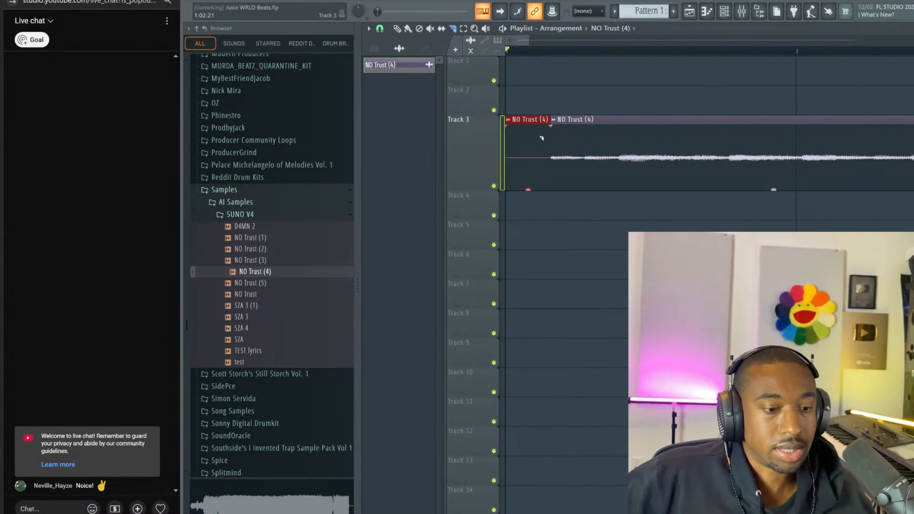
{"action": "right_click", "coordinate": [542, 138]}
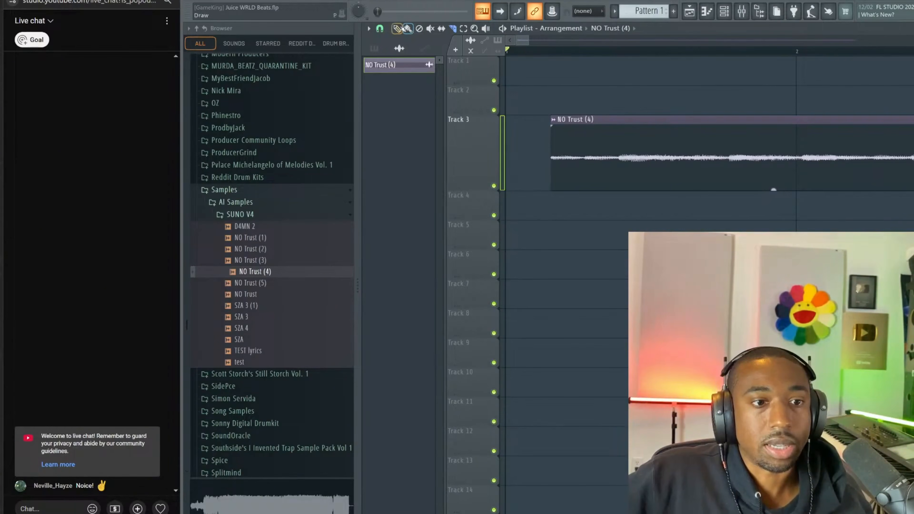
{"action": "left_click_drag", "start_coordinate": [615, 140], "coordinate": [570, 140]}
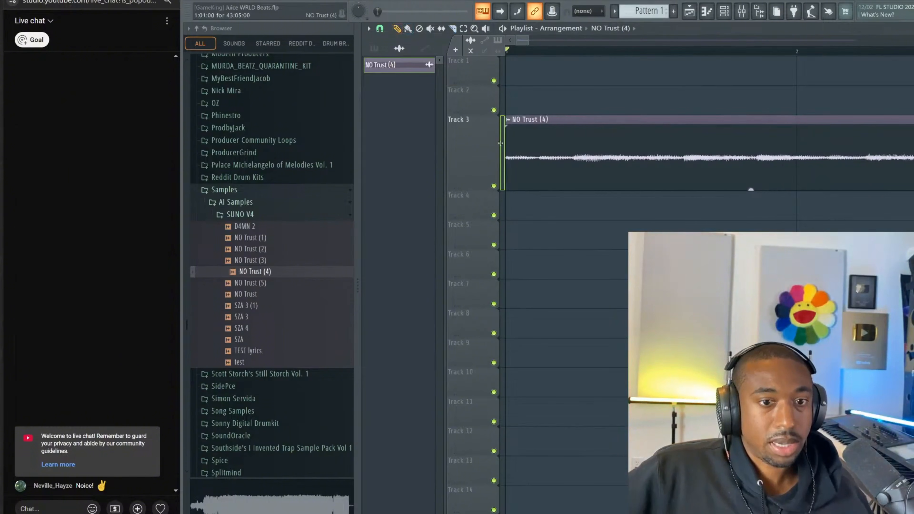
Play the NO Trust (4) clip through its opening bars and slice it at bar 3
{"action": "key", "text": "space"}
{"action": "scroll", "coordinate": [555, 54], "scroll_direction": "down", "scroll_amount": 3}
{"action": "scroll", "coordinate": [557, 50], "scroll_direction": "down", "scroll_amount": 2}
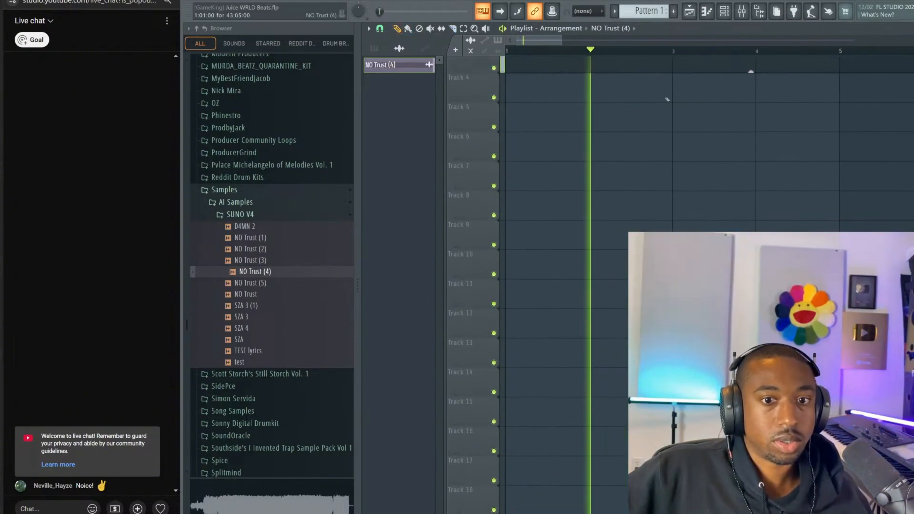
{"action": "scroll", "coordinate": [668, 99], "scroll_direction": "up", "scroll_amount": 3}
{"action": "scroll", "coordinate": [677, 55], "scroll_direction": "up", "scroll_amount": 1}
{"action": "scroll", "coordinate": [676, 55], "scroll_direction": "up", "scroll_amount": 1}
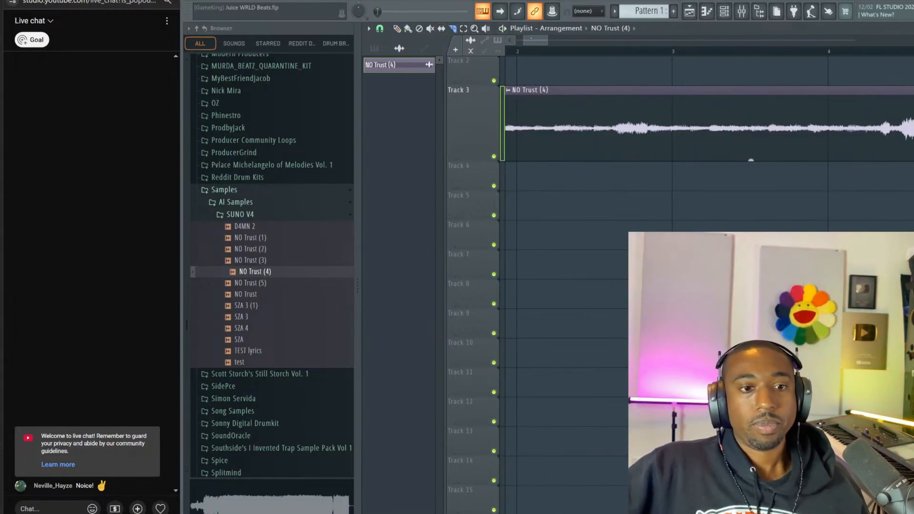
{"action": "scroll", "coordinate": [676, 108], "scroll_direction": "left", "scroll_amount": 3}
{"action": "key", "text": "space"}
{"action": "scroll", "coordinate": [657, 126], "scroll_direction": "right", "scroll_amount": 2}
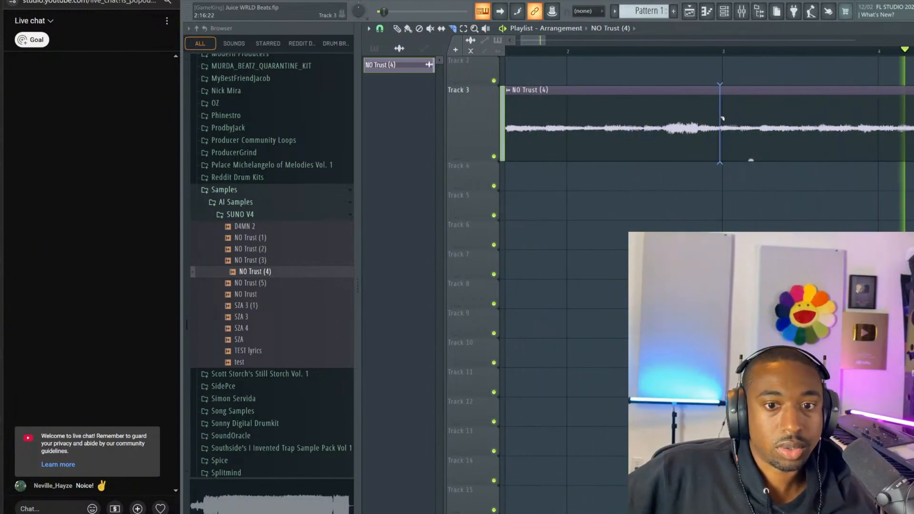
{"action": "left_click", "coordinate": [560, 49]}
{"action": "key", "text": "space"}
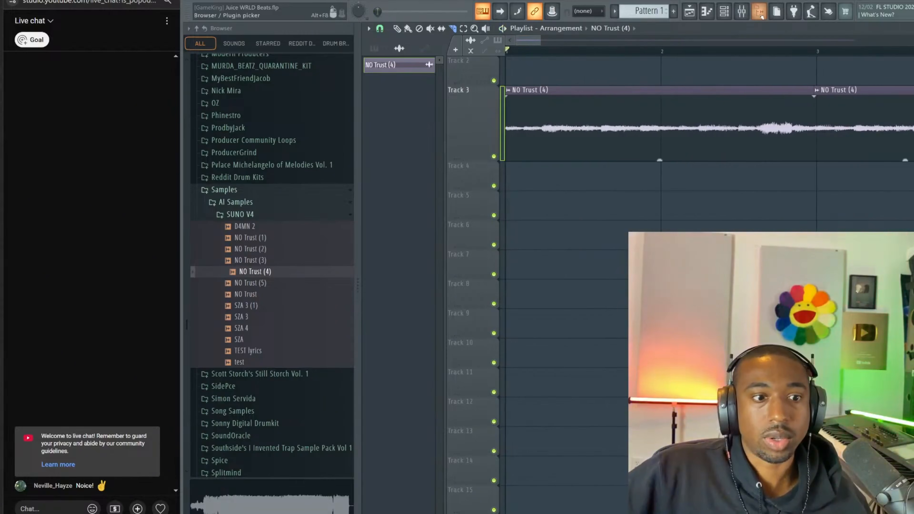
Hide the sound browser, play on from the start of the song and slice the clip at bar 5
{"action": "key", "text": "alt+F8"}
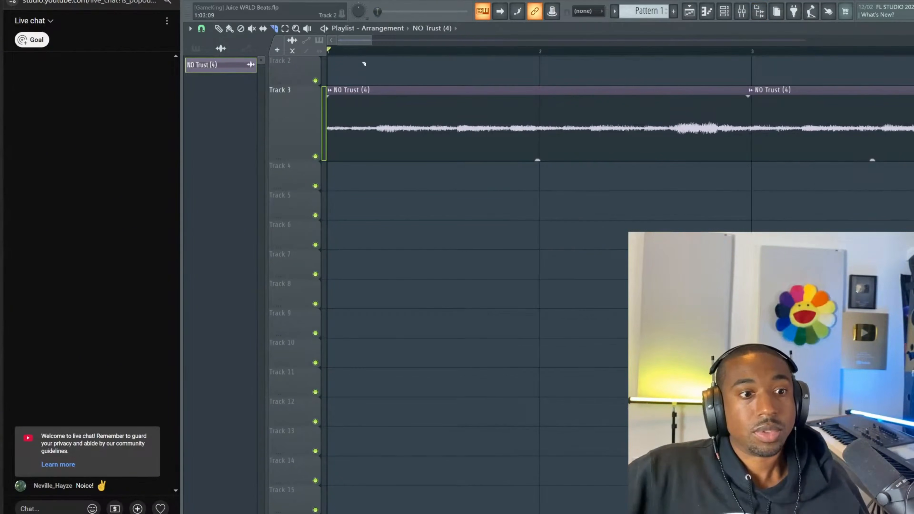
{"action": "key", "text": "space"}
{"action": "left_click_drag", "start_coordinate": [358, 41], "coordinate": [368, 43]}
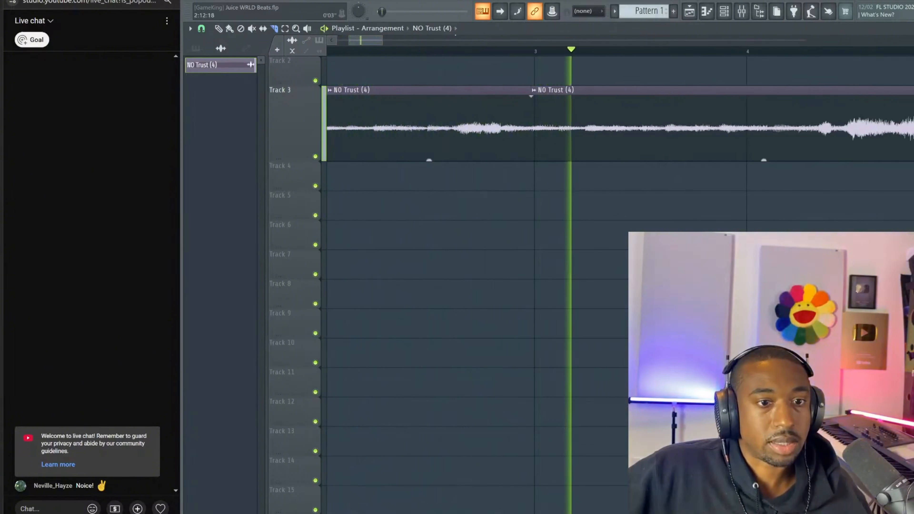
{"action": "left_click_drag", "start_coordinate": [366, 41], "coordinate": [386, 41]}
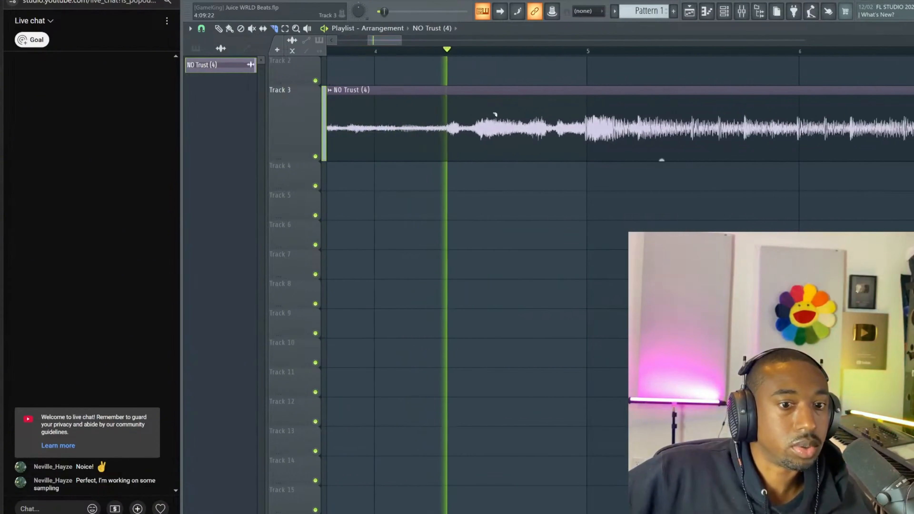
{"action": "left_click", "coordinate": [583, 119]}
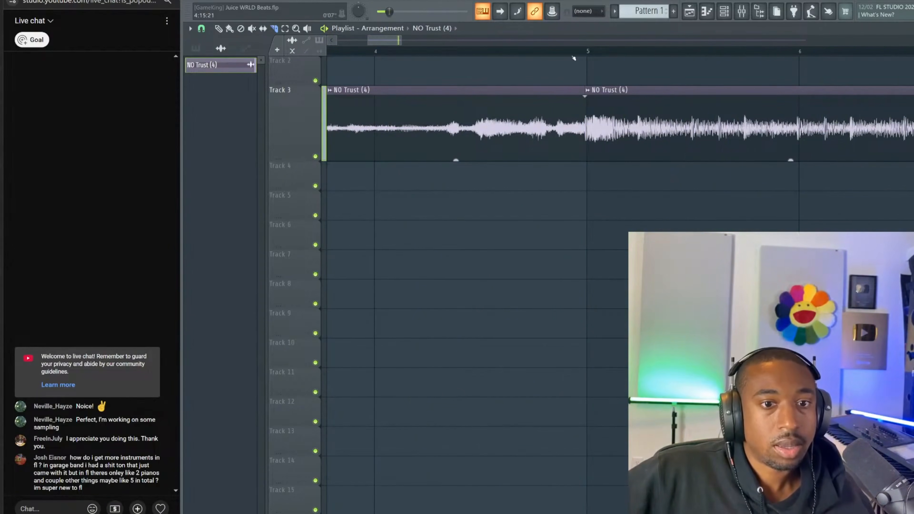
Play across the slice at bar 5 and remove the rest of the clip after that bar
{"action": "key", "text": "space"}
{"action": "scroll", "coordinate": [574, 56], "scroll_direction": "down", "scroll_amount": 3}
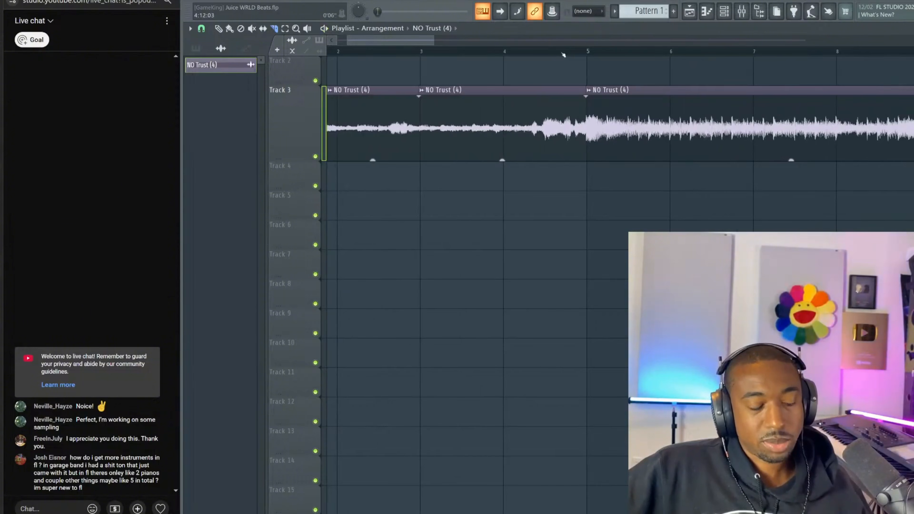
{"action": "key", "text": "space"}
{"action": "scroll", "coordinate": [565, 54], "scroll_direction": "down", "scroll_amount": 2}
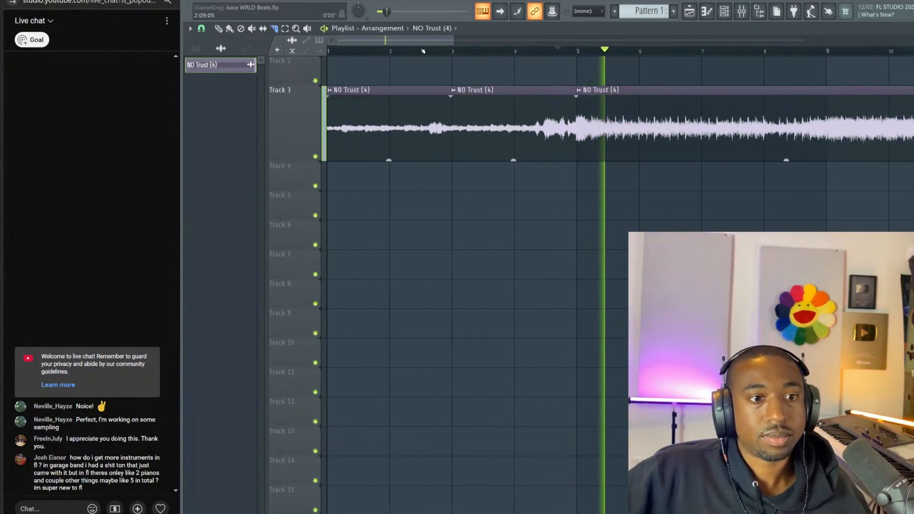
{"action": "left_click_drag", "start_coordinate": [415, 41], "coordinate": [446, 50]}
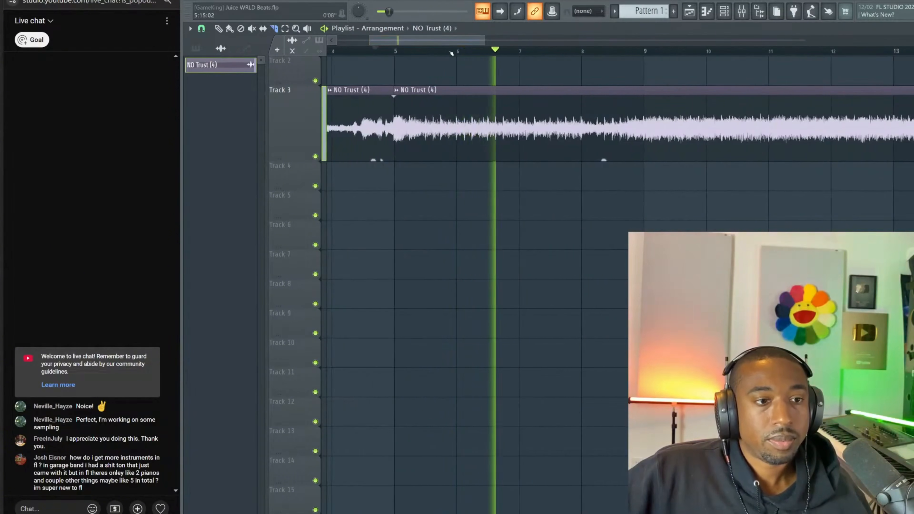
{"action": "key", "text": "space"}
{"action": "scroll", "coordinate": [437, 56], "scroll_direction": "down", "scroll_amount": 4}
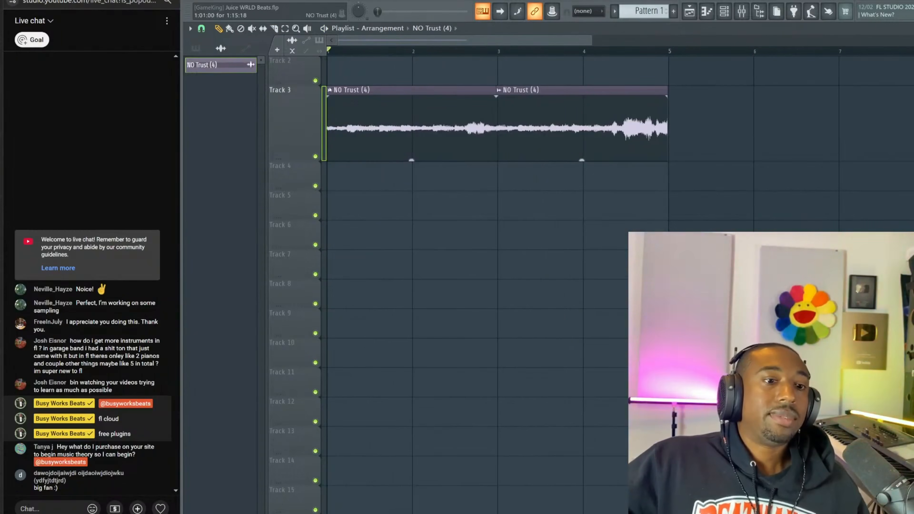
Make each of the two NO Trust (4) slices on Track 3 unique as its own sample
{"action": "left_click", "coordinate": [329, 89]}
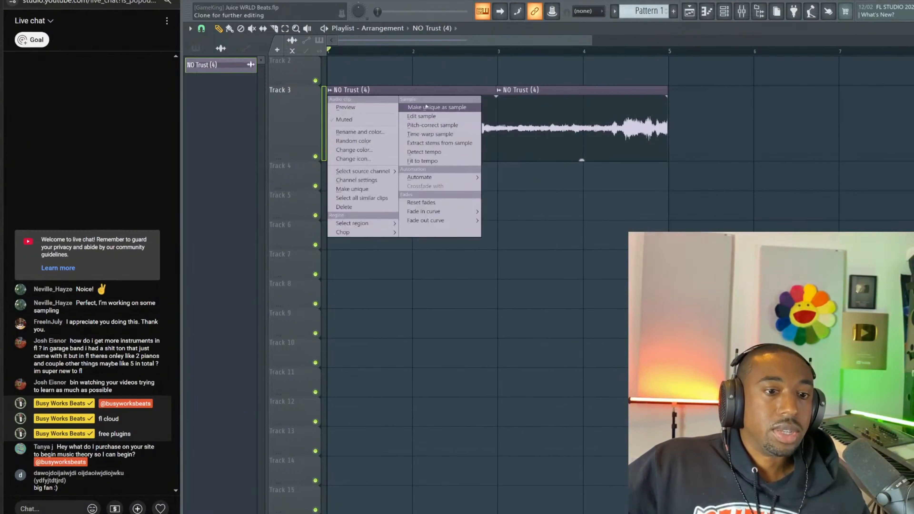
{"action": "left_click", "coordinate": [439, 108]}
{"action": "left_click", "coordinate": [499, 90]}
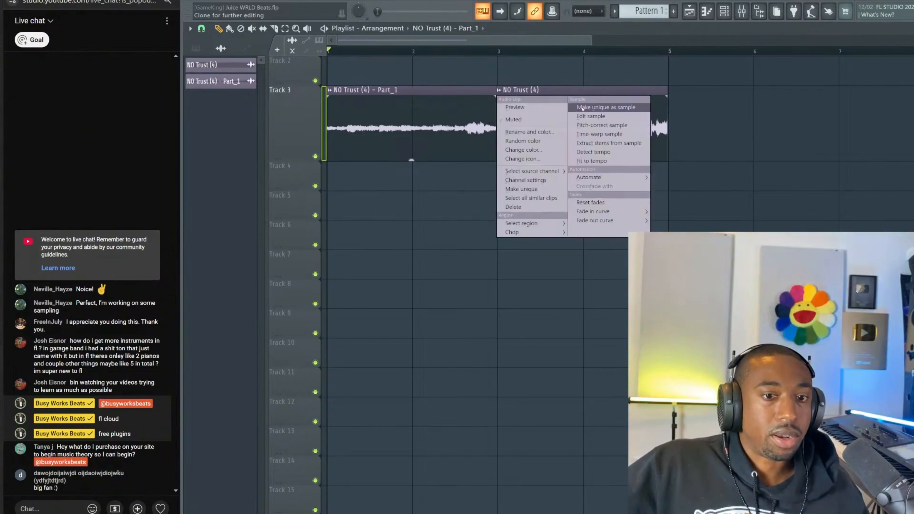
{"action": "left_click", "coordinate": [583, 108]}
{"action": "left_click", "coordinate": [588, 293]}
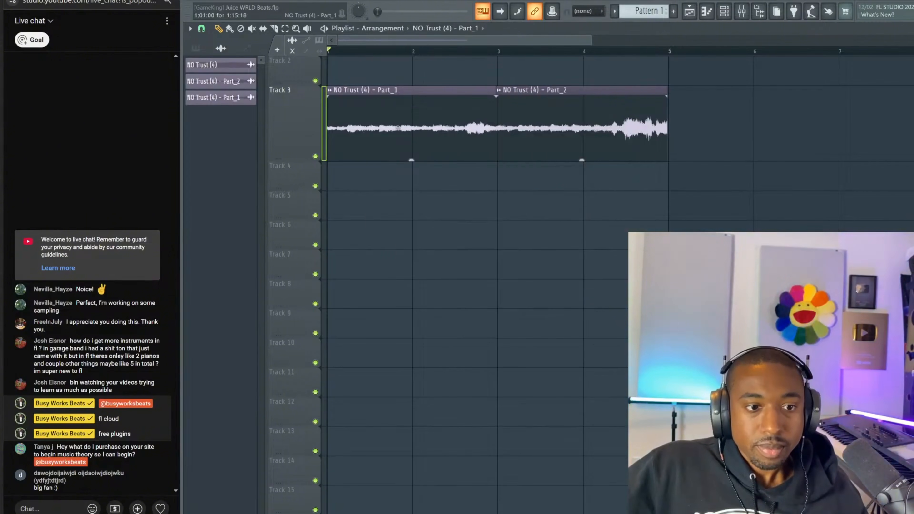
Set the time-stretching mode of the NO Trust (4) - Part_1 clip to Stretch and adjust its stretch time
{"action": "double_click", "coordinate": [397, 127]}
{"action": "left_click", "coordinate": [503, 163]}
{"action": "left_click", "coordinate": [498, 187]}
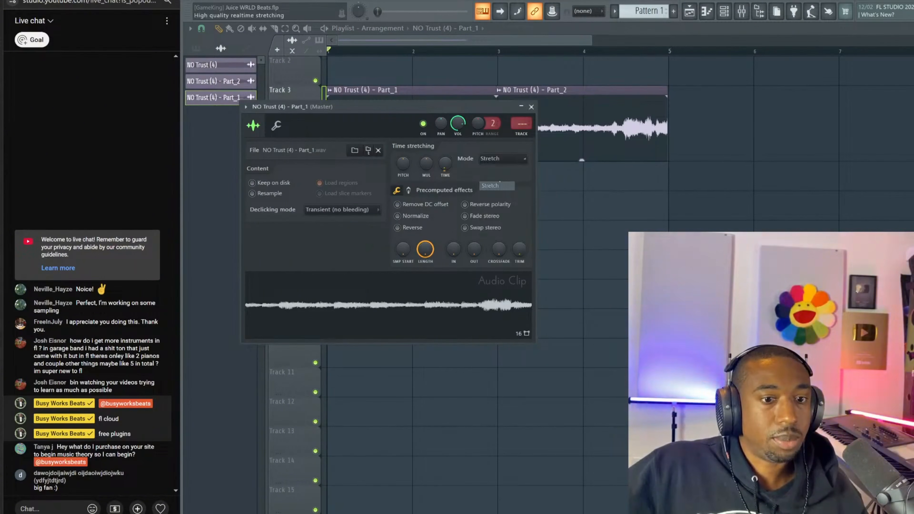
{"action": "left_click_drag", "start_coordinate": [461, 107], "coordinate": [454, 167]}
{"action": "left_click_drag", "start_coordinate": [439, 224], "coordinate": [439, 211]}
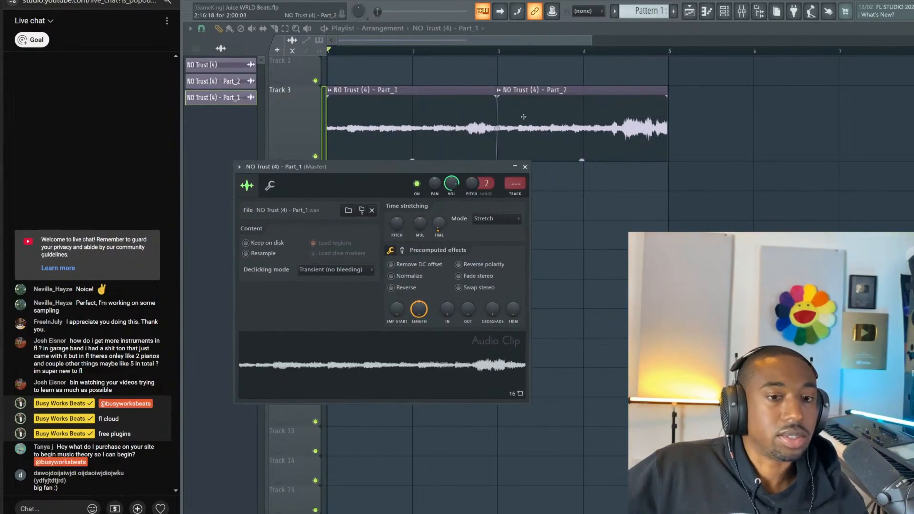
Move the NO Trust (4) - Part_2 clip to Track 4, align its start with bar 3, and return it to Track 3
{"action": "left_click_drag", "start_coordinate": [560, 122], "coordinate": [555, 171]}
{"action": "double_click", "coordinate": [536, 172]}
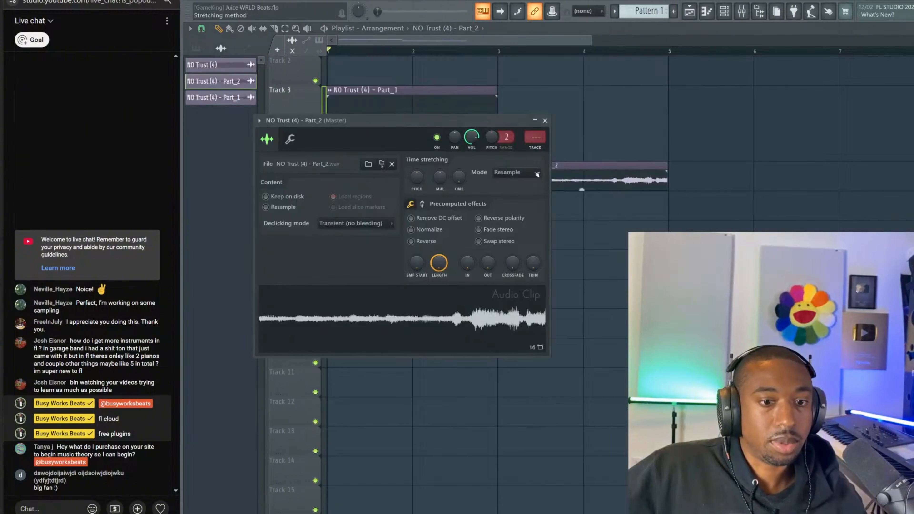
{"action": "left_click", "coordinate": [545, 121]}
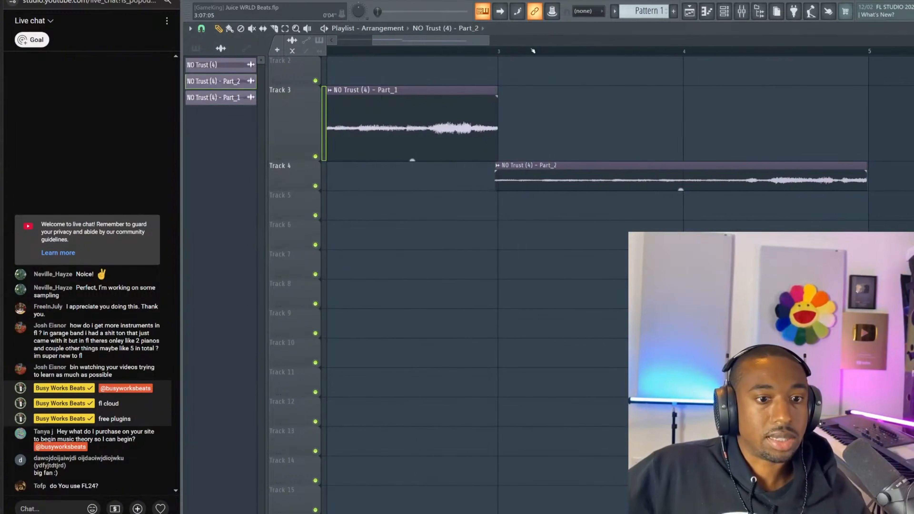
{"action": "scroll", "coordinate": [886, 71], "scroll_direction": "up", "scroll_amount": 3}
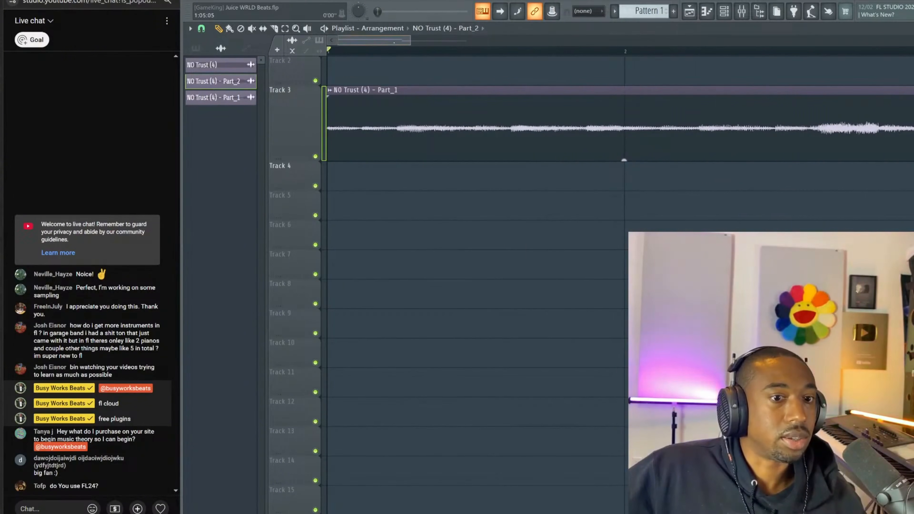
{"action": "scroll", "coordinate": [624, 160], "scroll_direction": "right", "scroll_amount": 5}
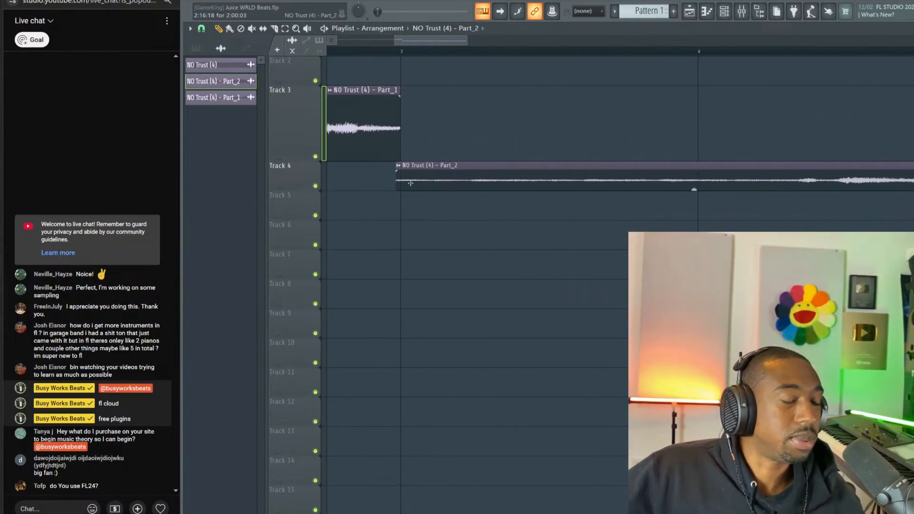
{"action": "left_click", "coordinate": [426, 177]}
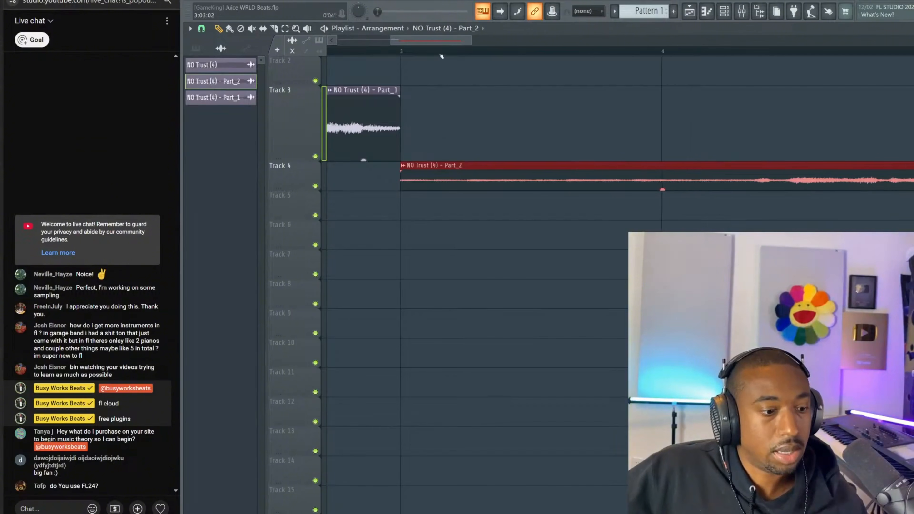
{"action": "scroll", "coordinate": [442, 56], "scroll_direction": "down", "scroll_amount": 3}
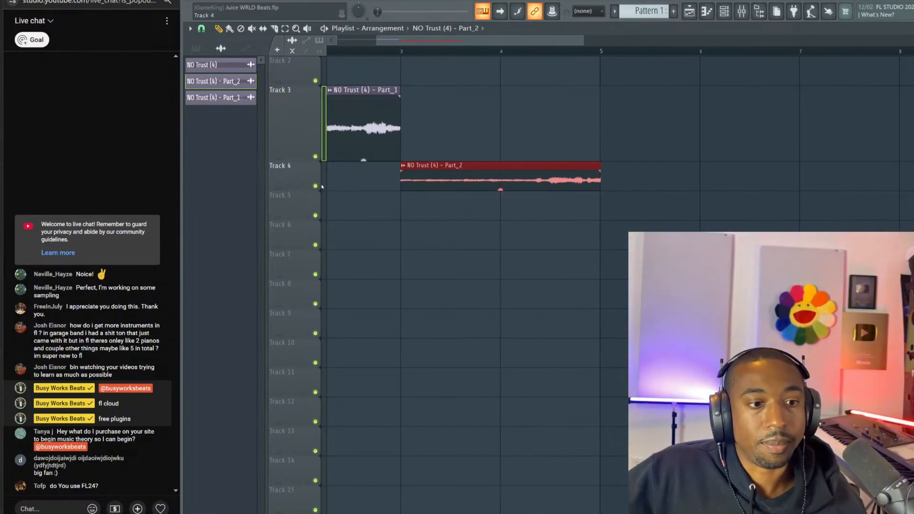
{"action": "key", "text": "shift+Up"}
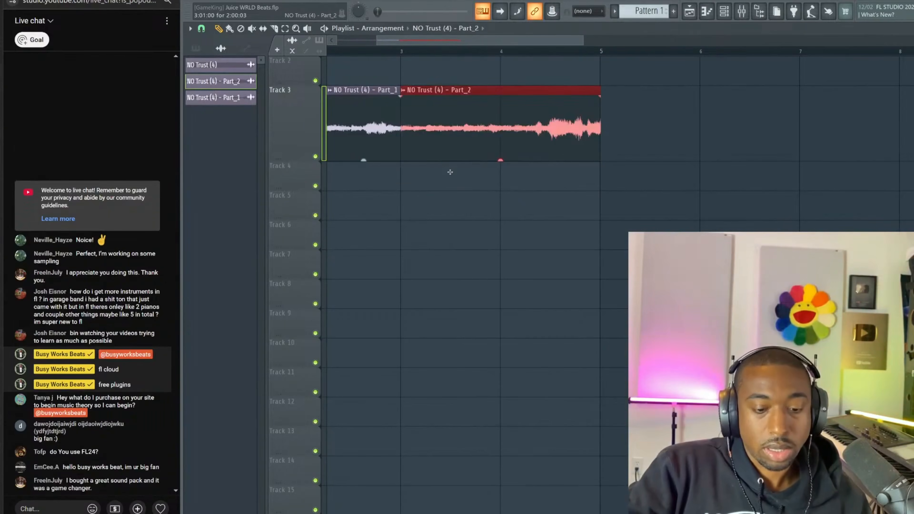
Set the time-stretching mode of the NO Trust (4) - Part_2 clip to Stretch and adjust its stretch time to fill exactly two bars
{"action": "double_click", "coordinate": [443, 123]}
{"action": "left_click", "coordinate": [502, 172]}
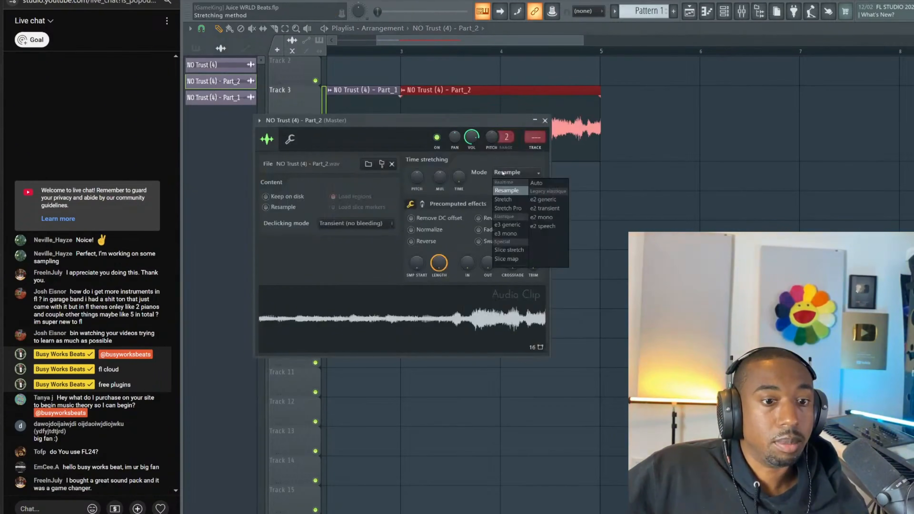
{"action": "left_click", "coordinate": [507, 198]}
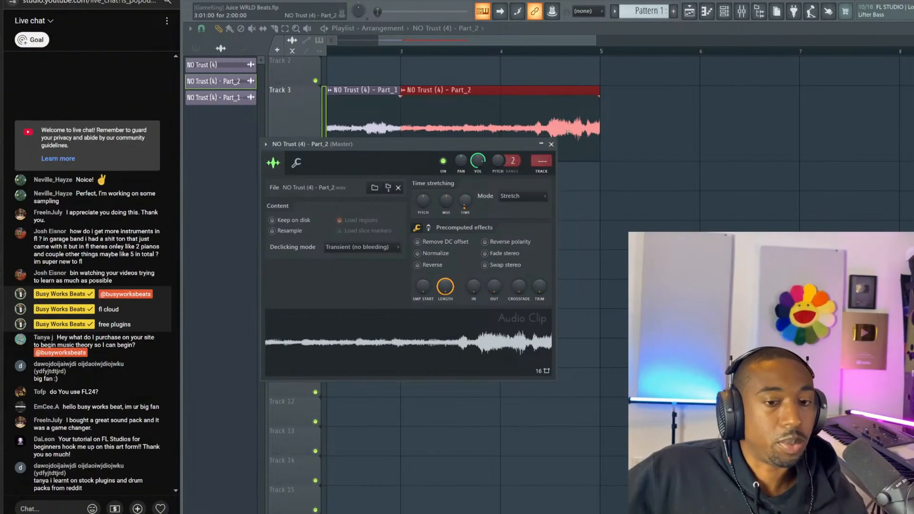
{"action": "left_click", "coordinate": [552, 144]}
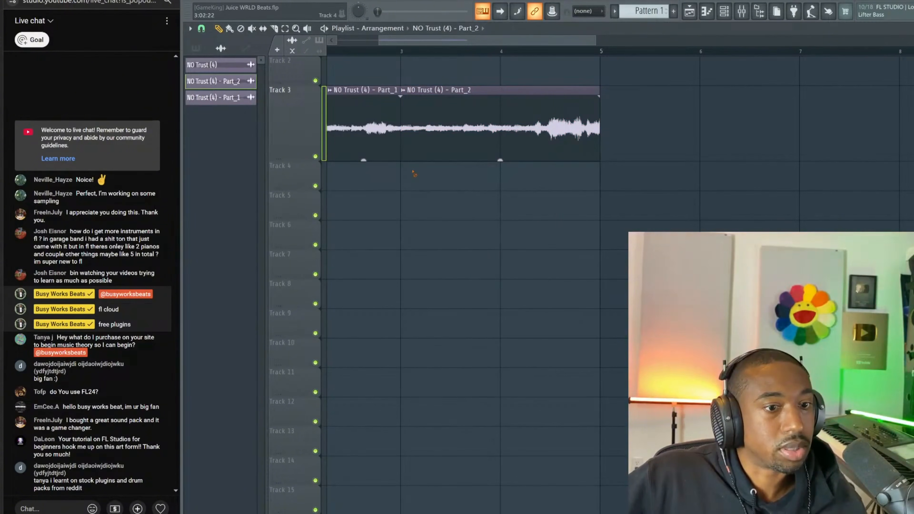
Save the project and play the arrangement from the start, checking the mixer and saving again before stopping
{"action": "key", "text": "ctrl+s"}
{"action": "key", "text": "space"}
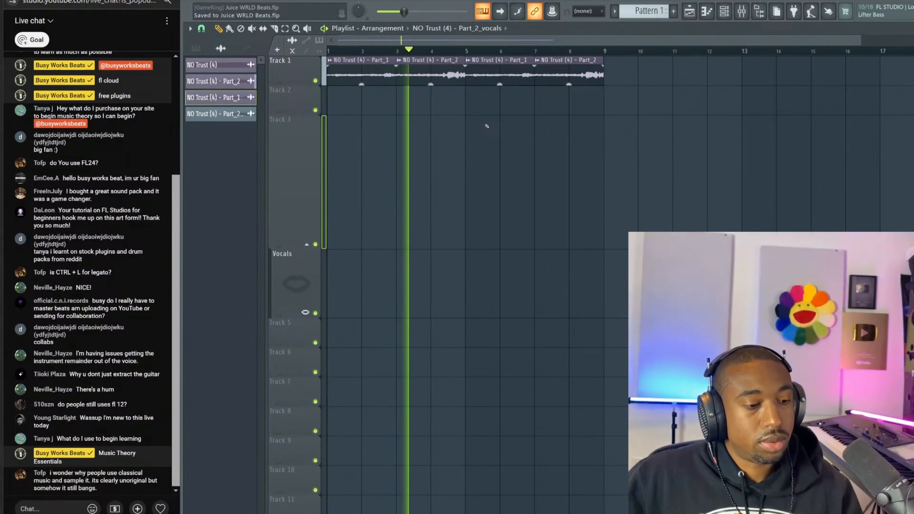
{"action": "key", "text": "F9"}
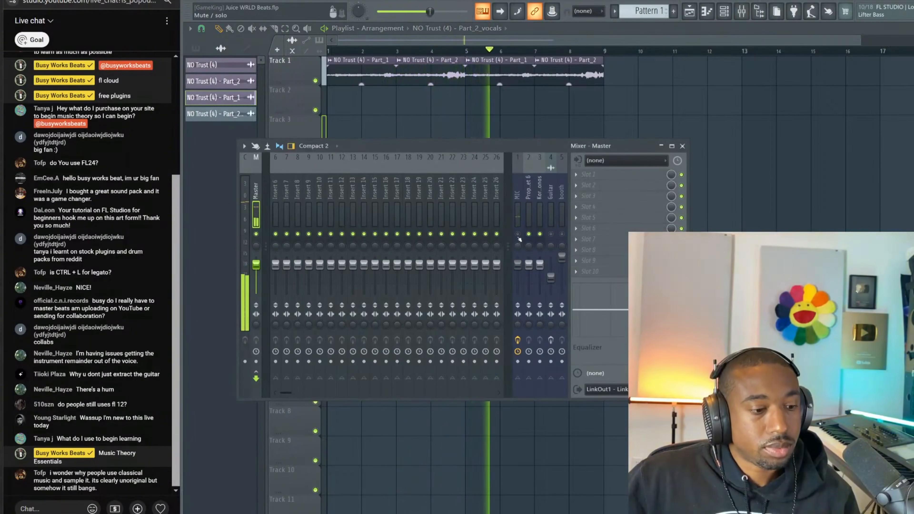
{"action": "key", "text": "F9"}
{"action": "key", "text": "ctrl+s"}
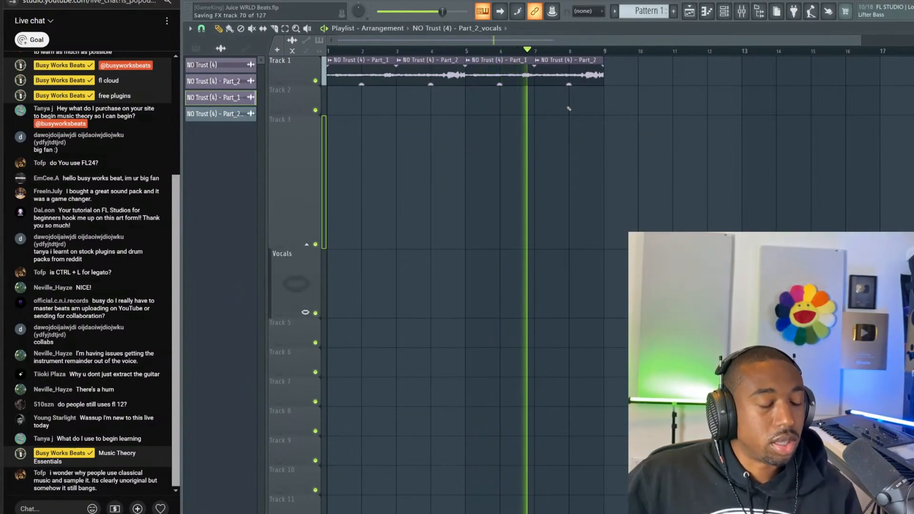
{"action": "key", "text": "space"}
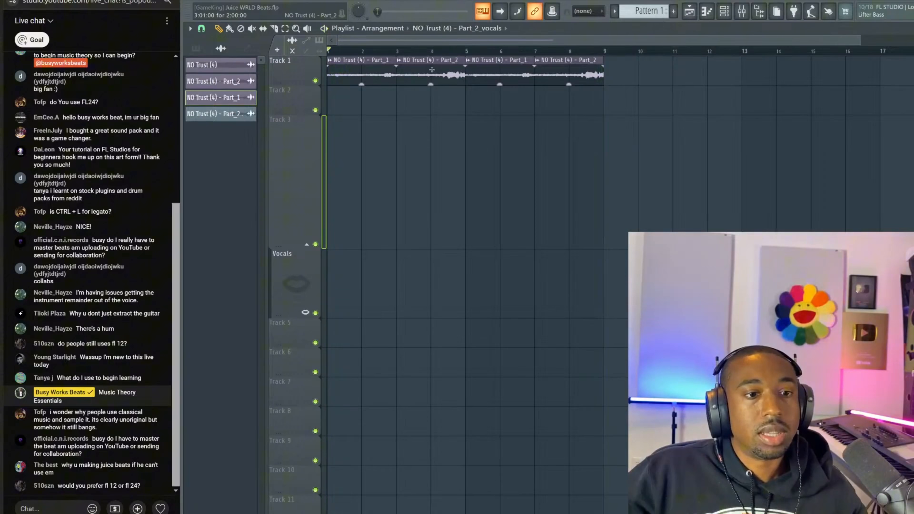
Replace the Part_2 clip at bar 3 with a copy of the Part_1 clip from bar 5 and play the song
{"action": "right_click", "coordinate": [428, 69]}
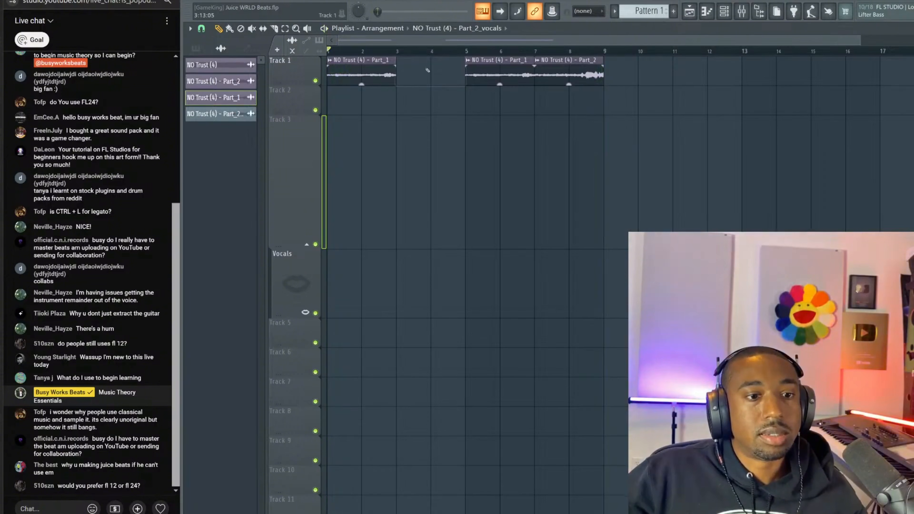
{"action": "left_click_drag", "start_coordinate": [476, 74], "coordinate": [426, 76]}
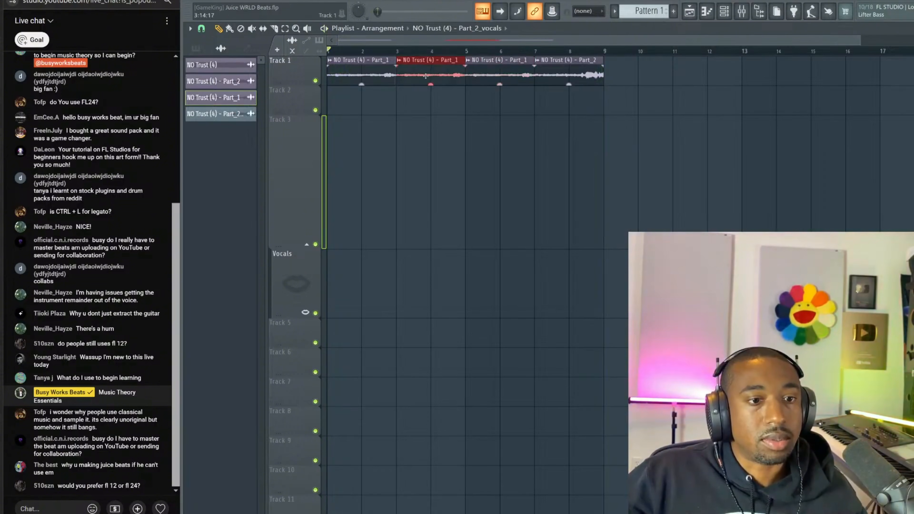
{"action": "key", "text": "space"}
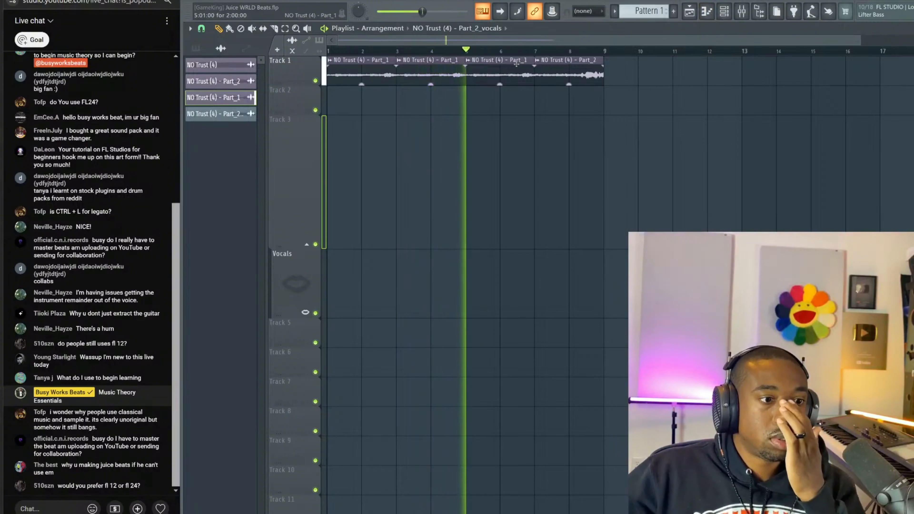
Stop playback, switch the current pattern to Pattern 2 and return to the playlist alone
{"action": "left_click", "coordinate": [725, 11]}
{"action": "key", "text": "space"}
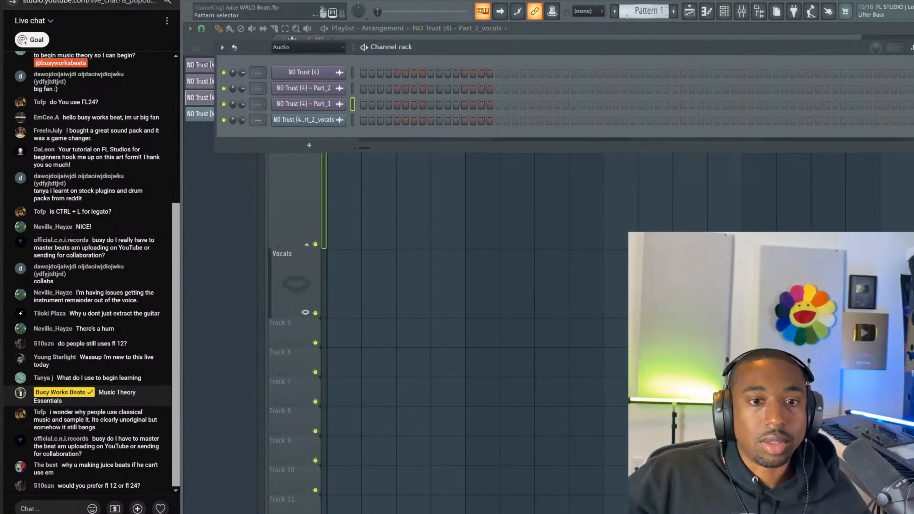
{"action": "scroll", "coordinate": [627, 15], "scroll_direction": "up", "scroll_amount": 1}
{"action": "left_click", "coordinate": [742, 13]}
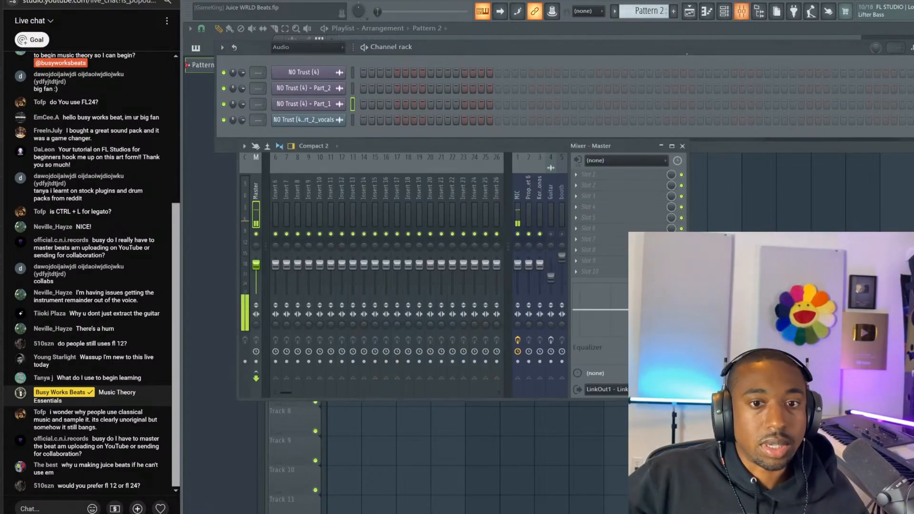
{"action": "key", "text": "F5"}
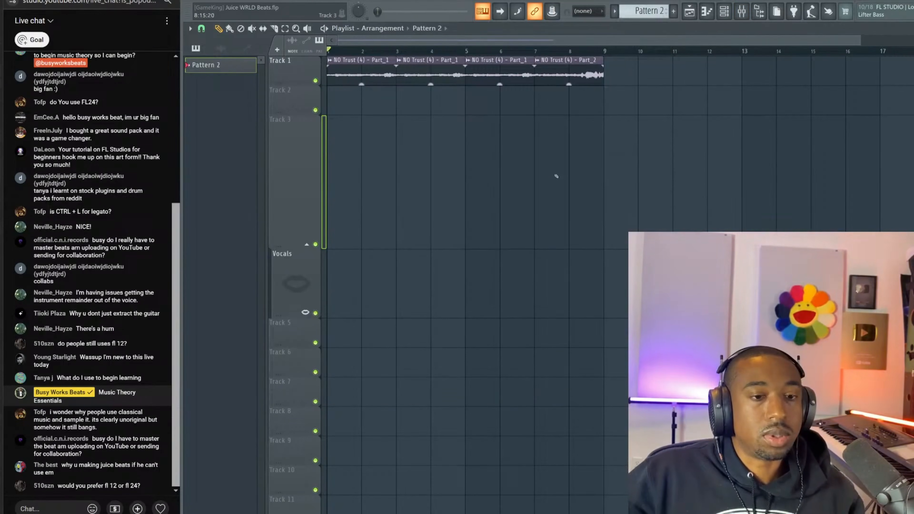
Rename Track 1 as topline and Track 2 as harmony
{"action": "right_click", "coordinate": [305, 56]}
{"action": "left_click", "coordinate": [316, 62]}
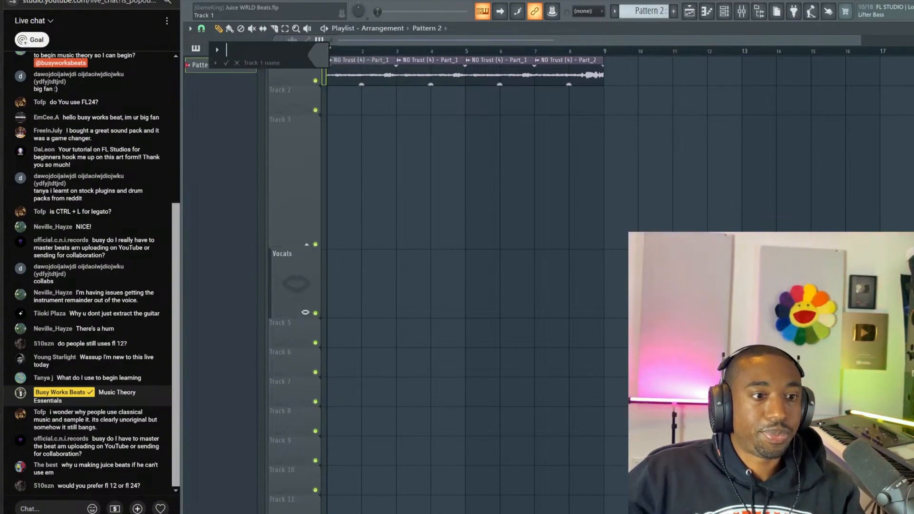
{"action": "type", "text": "topline"}
{"action": "key", "text": "Return"}
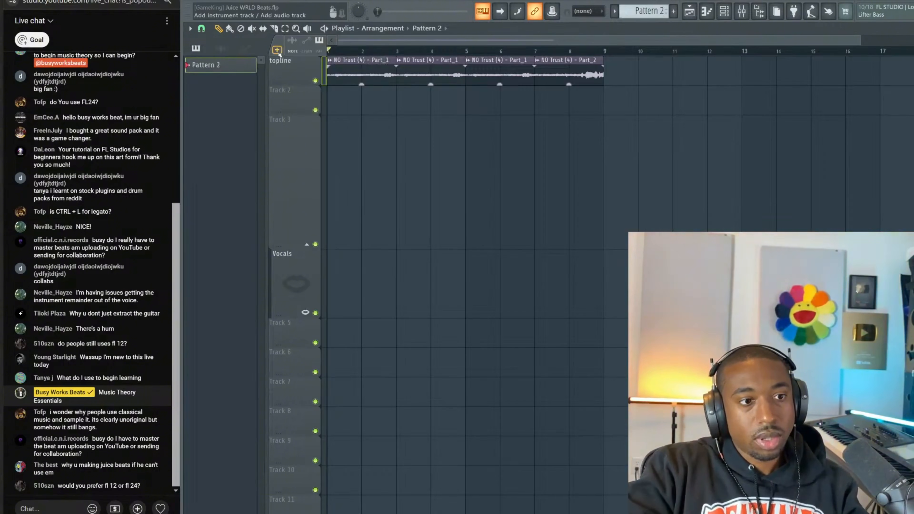
{"action": "right_click", "coordinate": [304, 87]}
{"action": "left_click", "coordinate": [315, 92]}
{"action": "type", "text": "harmony"}
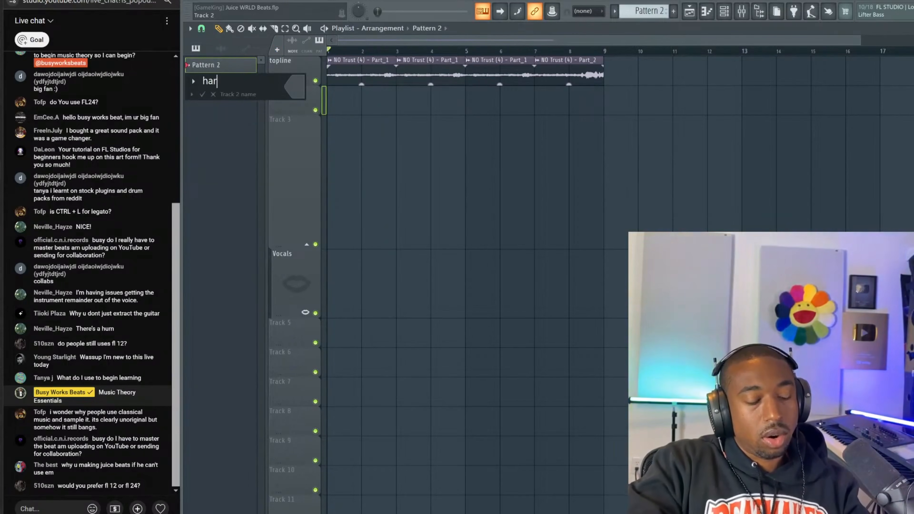
{"action": "key", "text": "Return"}
Rename Track 3 as contrast and reduce its height in the playlist
{"action": "scroll", "coordinate": [304, 90], "scroll_direction": "down", "scroll_amount": 1}
{"action": "right_click", "coordinate": [304, 92]}
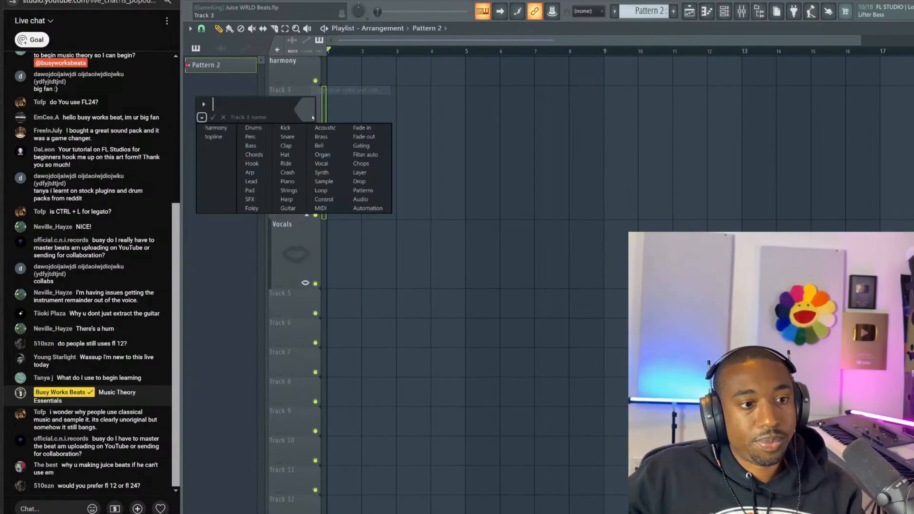
{"action": "left_click", "coordinate": [317, 97]}
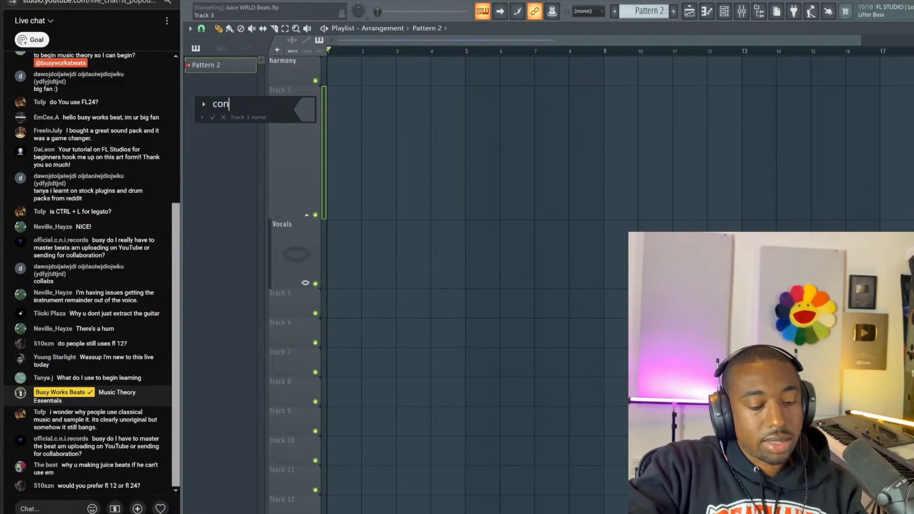
{"action": "key", "text": "Return"}
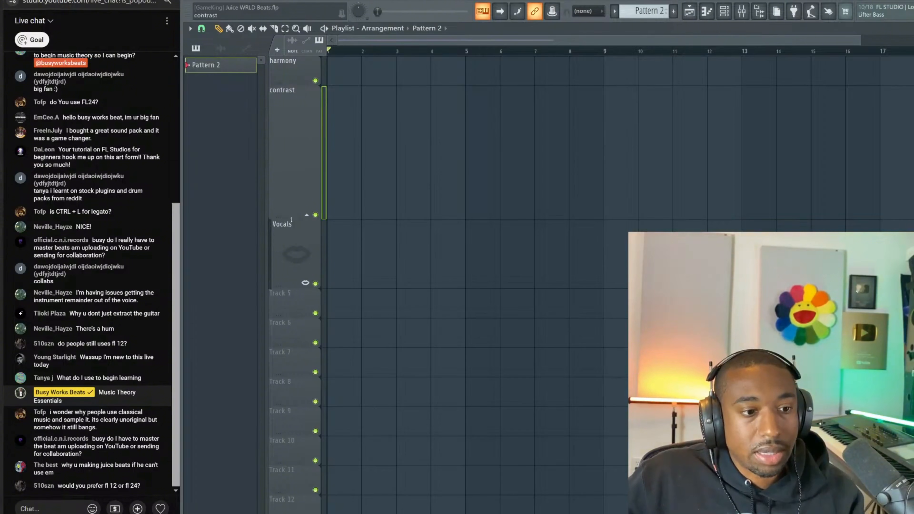
{"action": "left_click_drag", "start_coordinate": [291, 219], "coordinate": [292, 130]}
Rename the Vocals track as rhythm
{"action": "right_click", "coordinate": [294, 132]}
{"action": "left_click", "coordinate": [304, 135]}
{"action": "key", "text": "Right"}
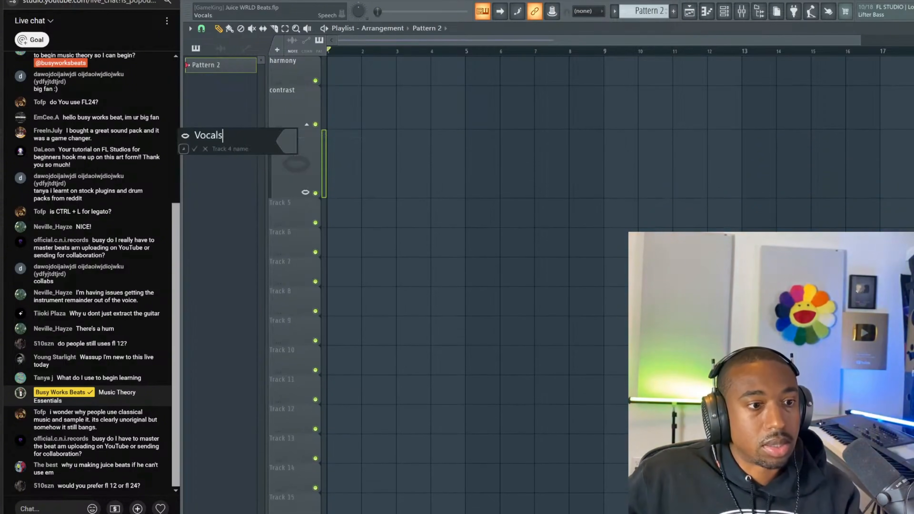
{"action": "key", "text": "ctrl+a"}
{"action": "type", "text": "rhythm"}
{"action": "key", "text": "Return"}
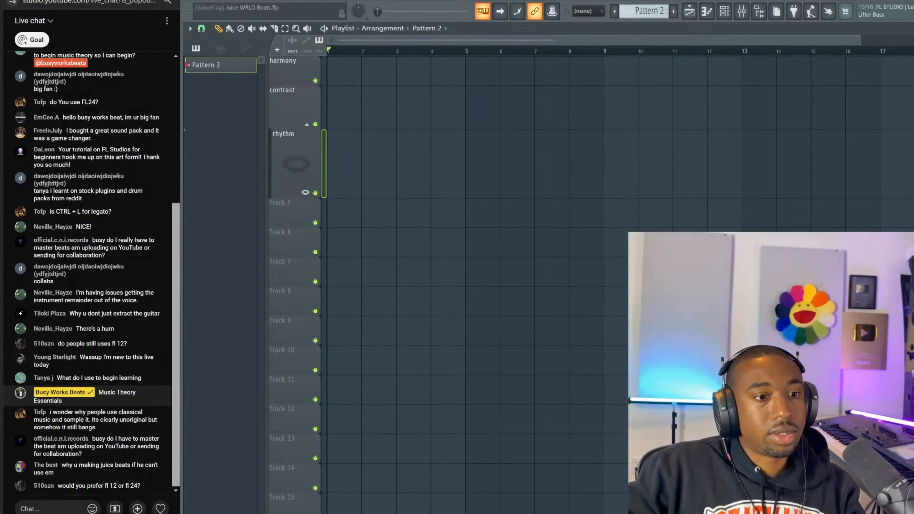
{"action": "scroll", "coordinate": [371, 205], "scroll_direction": "up", "scroll_amount": 1}
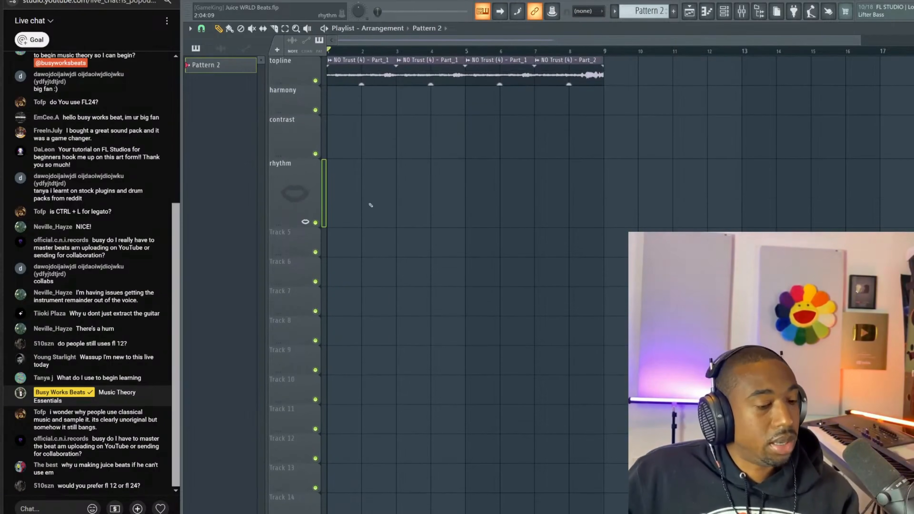
Play the song, use the mixer to record the Prophet 6 onto the harmony track, and play the take back
{"action": "key", "text": "space"}
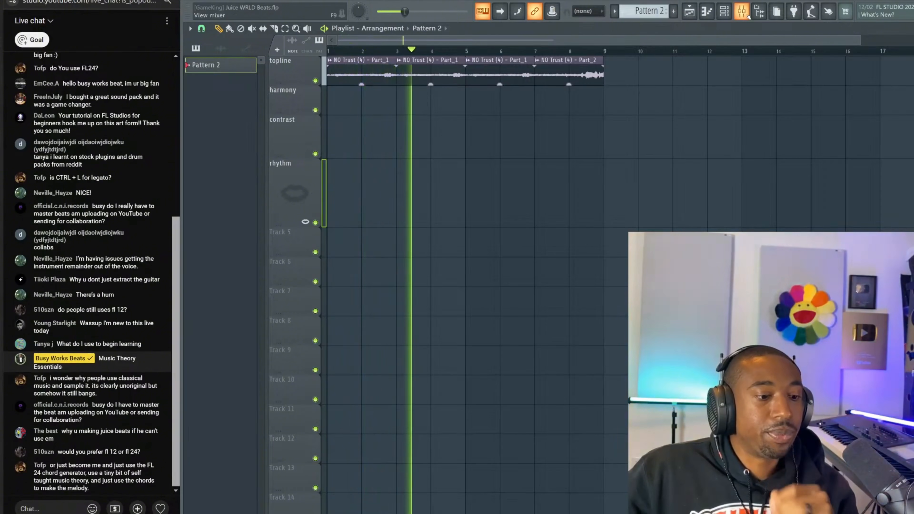
{"action": "left_click", "coordinate": [742, 11]}
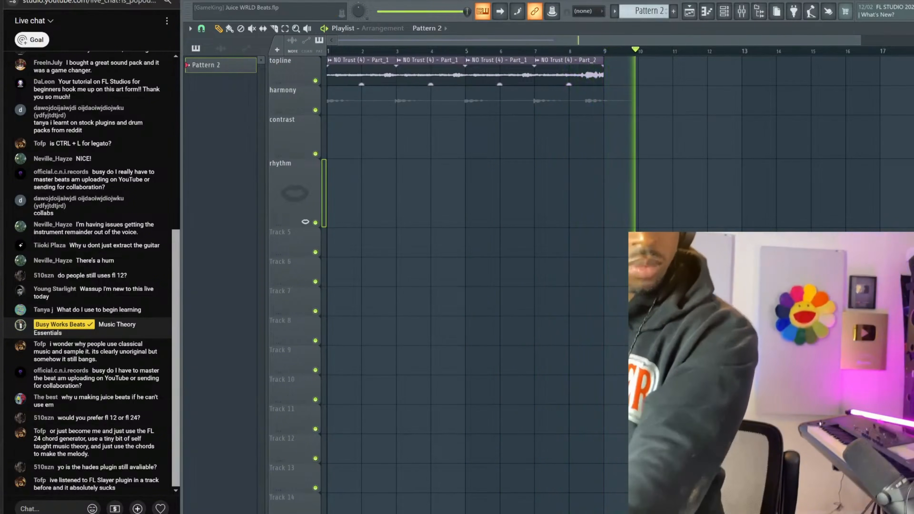
{"action": "key", "text": "space"}
{"action": "key", "text": "space"}
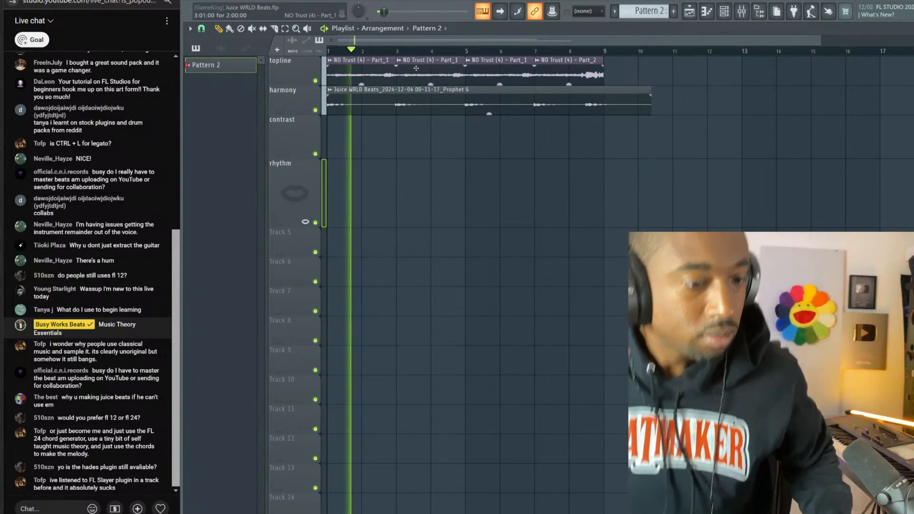
Shift the Prophet 6 clip on the harmony track slightly later to match bar 3 and slice off its end at bar 9
{"action": "scroll", "coordinate": [407, 67], "scroll_direction": "up", "scroll_amount": 5}
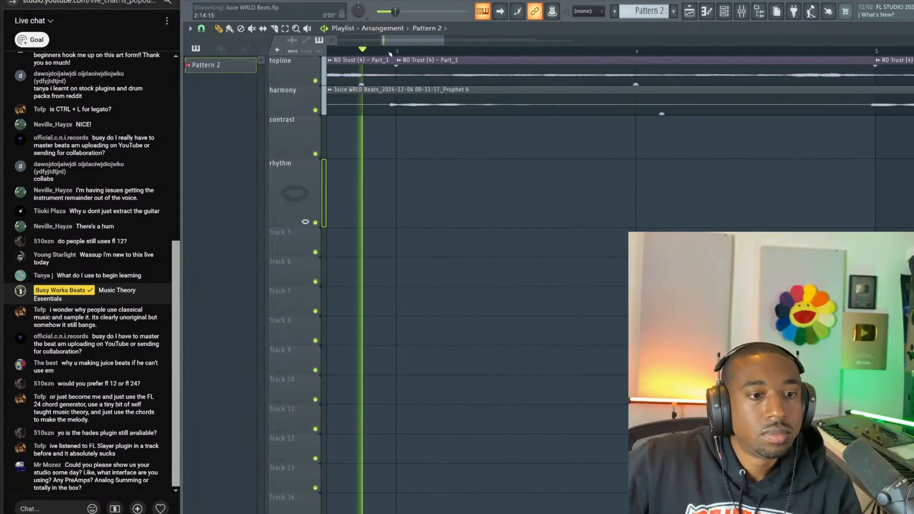
{"action": "left_click_drag", "start_coordinate": [402, 102], "coordinate": [408, 103]}
{"action": "scroll", "coordinate": [421, 54], "scroll_direction": "down", "scroll_amount": 5}
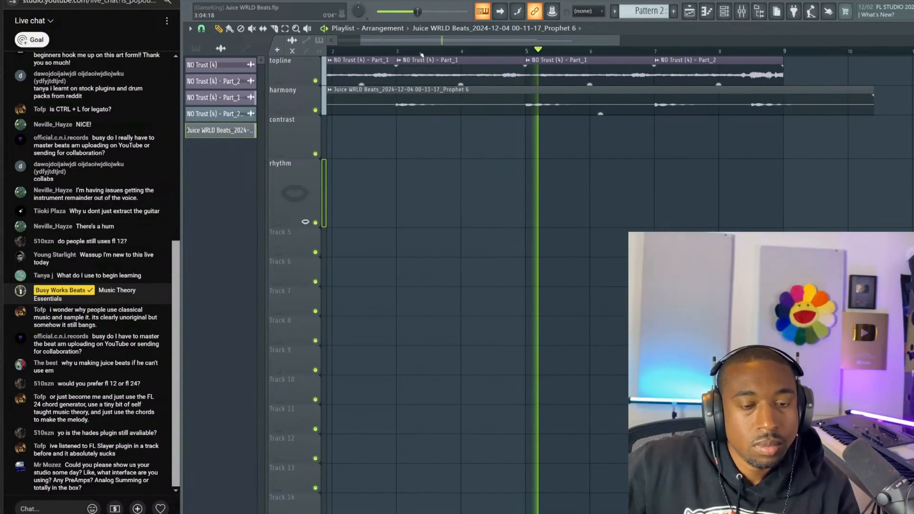
{"action": "left_click", "coordinate": [275, 29]}
{"action": "left_click_drag", "start_coordinate": [790, 161], "coordinate": [799, 84]}
Insert a new track directly above the harmony track and name it topline
{"action": "left_click", "coordinate": [738, 18]}
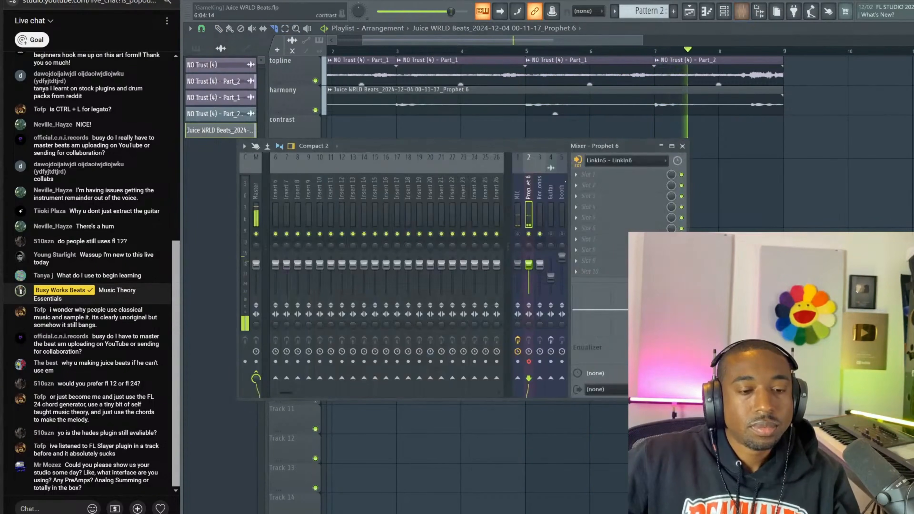
{"action": "left_click", "coordinate": [771, 213]}
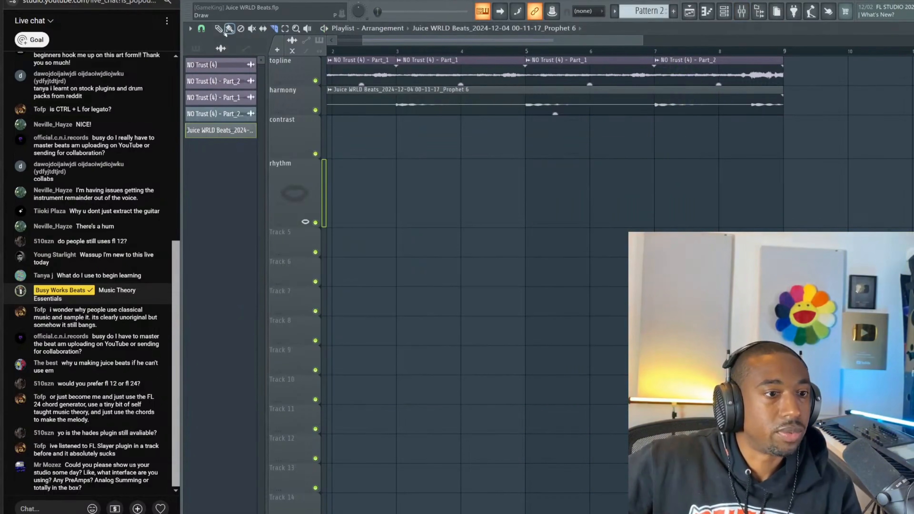
{"action": "right_click", "coordinate": [304, 96]}
{"action": "key", "text": "i"}
{"action": "right_click", "coordinate": [294, 95]}
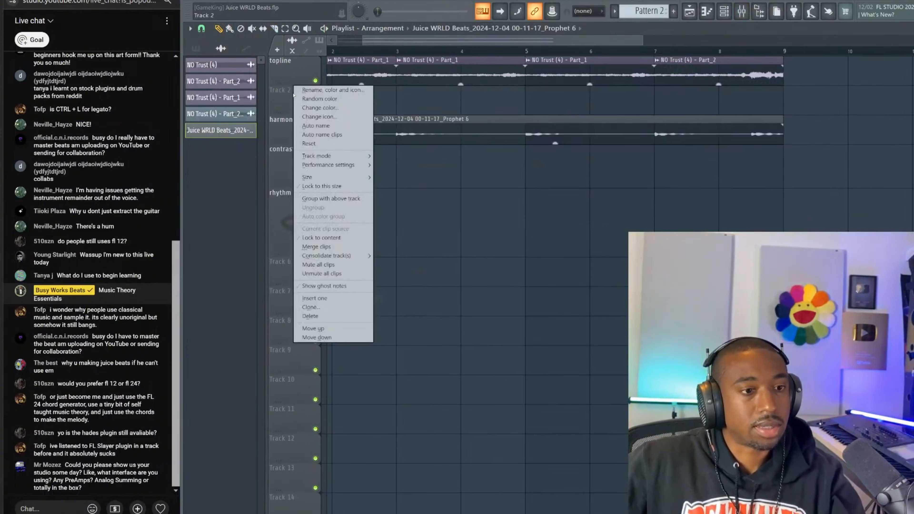
{"action": "left_click", "coordinate": [306, 90]}
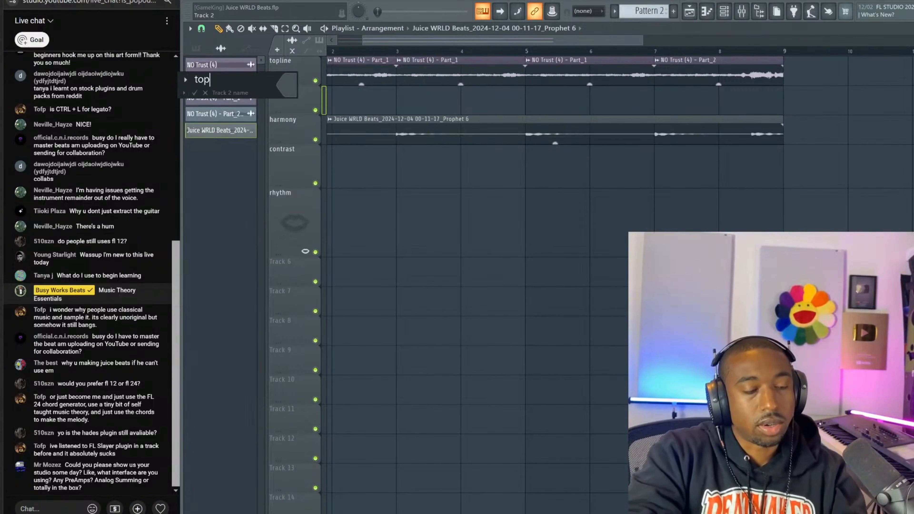
{"action": "type", "text": "topline"}
{"action": "key", "text": "Return"}
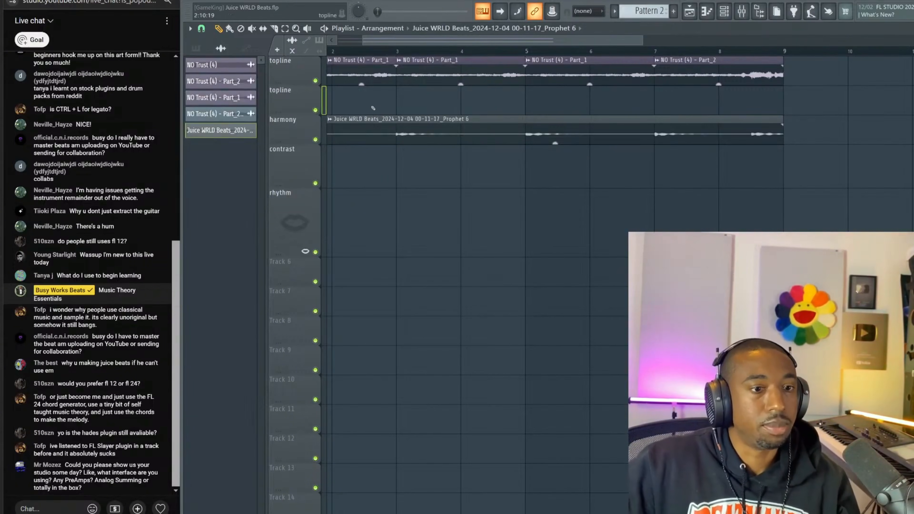
Move the Prophet 6 clip up to the new topline track, slice it just before bar 3 and play the song
{"action": "left_click_drag", "start_coordinate": [388, 44], "coordinate": [360, 43]}
{"action": "left_click_drag", "start_coordinate": [358, 127], "coordinate": [357, 97]}
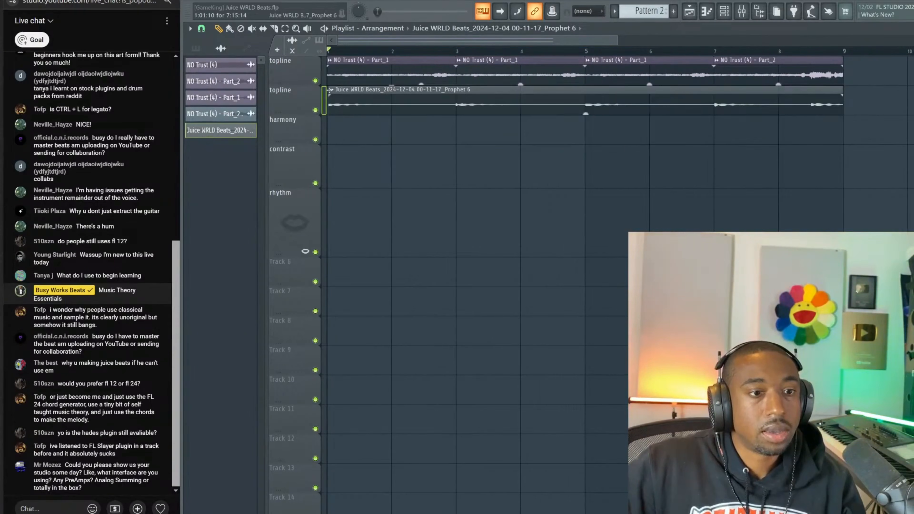
{"action": "key", "text": "space"}
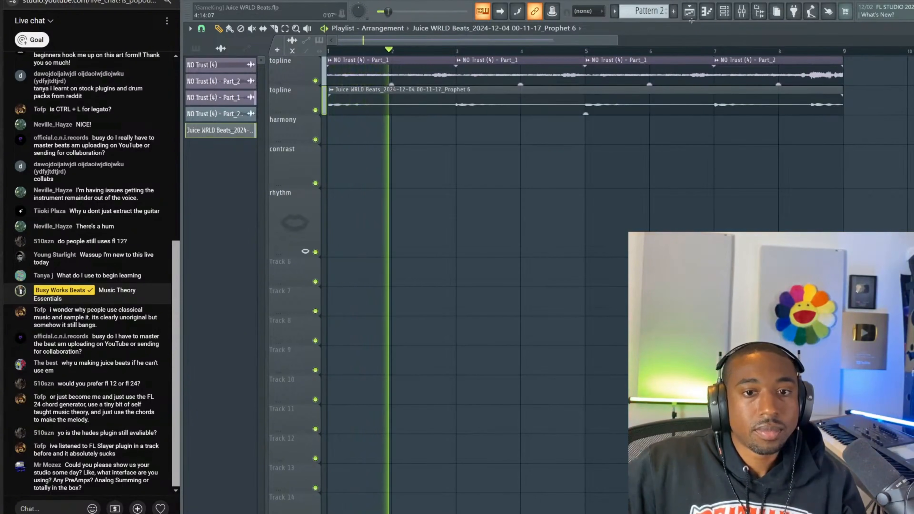
{"action": "key", "text": "F9"}
{"action": "key", "text": "F9"}
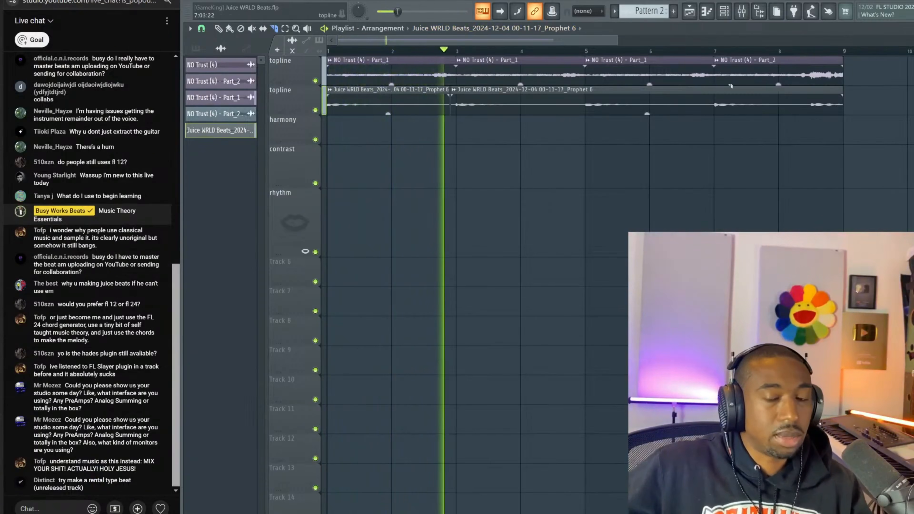
{"action": "key", "text": "F9"}
{"action": "key", "text": "F9"}
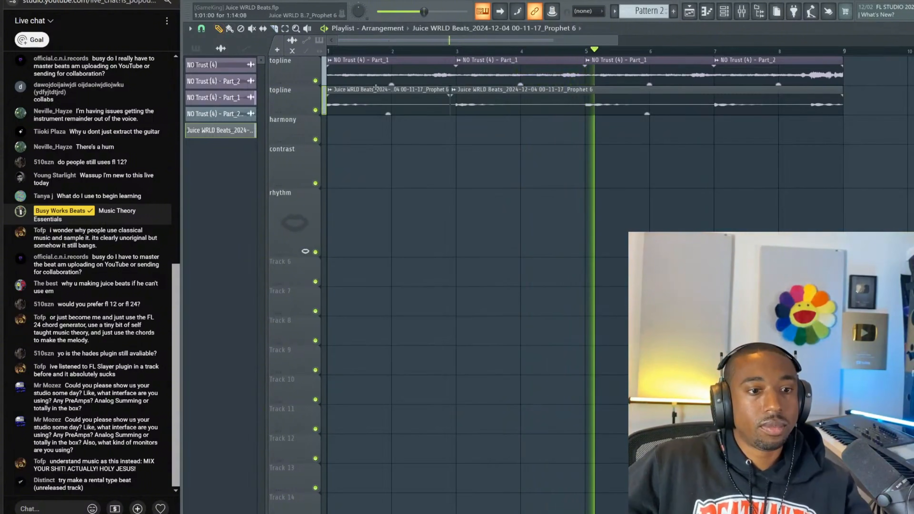
Route the Prophet 6 clip on the topline track to its own mixer track and save the project
{"action": "double_click", "coordinate": [377, 94]}
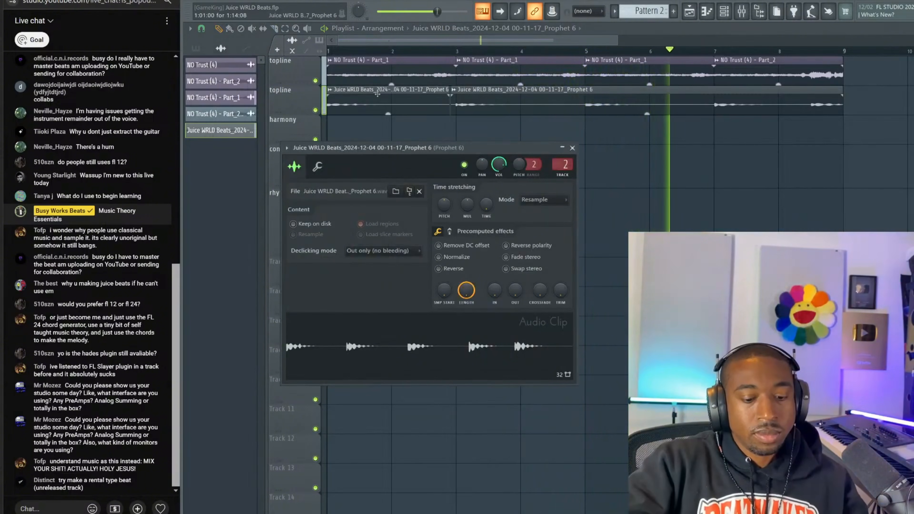
{"action": "key", "text": "F9"}
{"action": "right_click", "coordinate": [750, 186]}
{"action": "key", "text": "ctrl+s"}
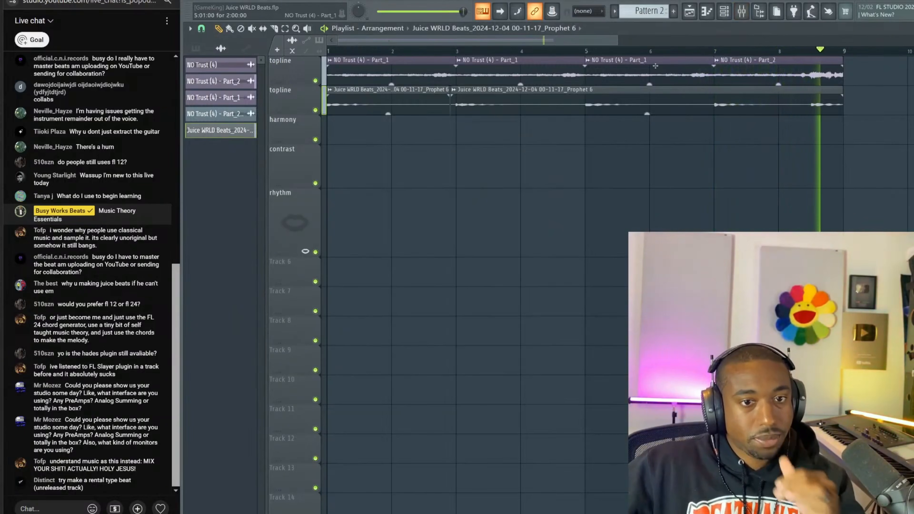
{"action": "scroll", "coordinate": [642, 58], "scroll_direction": "down", "scroll_amount": 1}
{"action": "key", "text": "ctrl+s"}
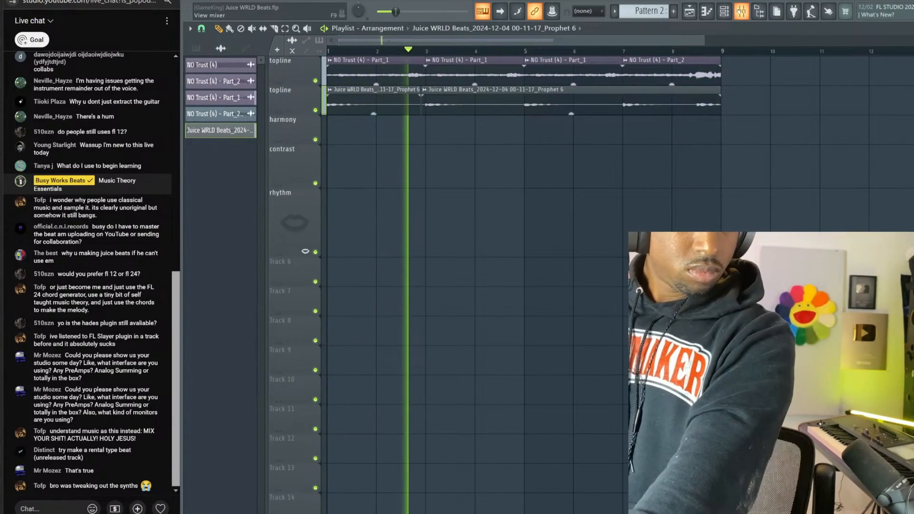
Repeat the clips on both topline tracks up to bar 33 and record a Prophet 6 take onto the harmony track
{"action": "key", "text": "F9"}
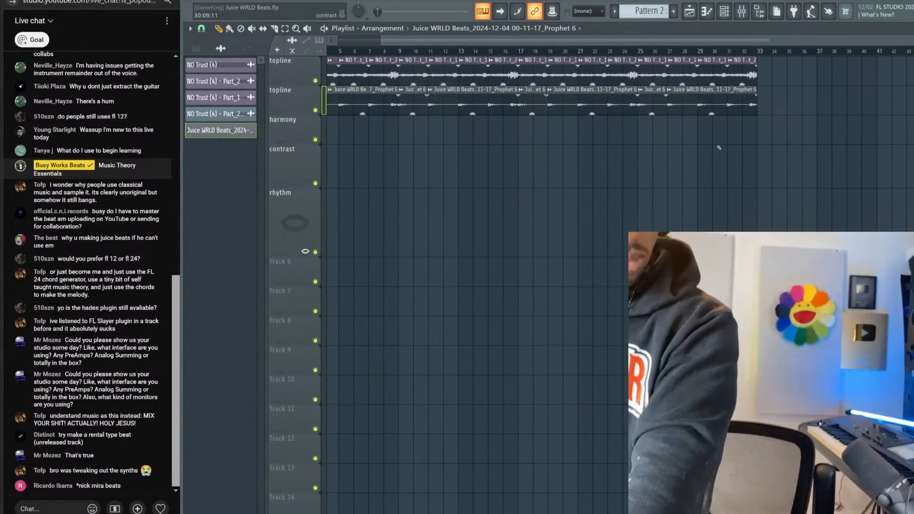
{"action": "key", "text": "space"}
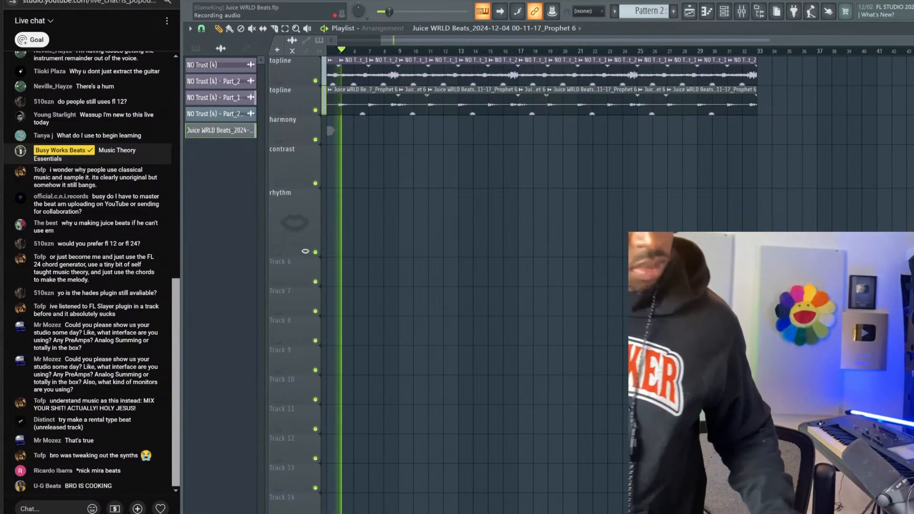
{"action": "key", "text": "space"}
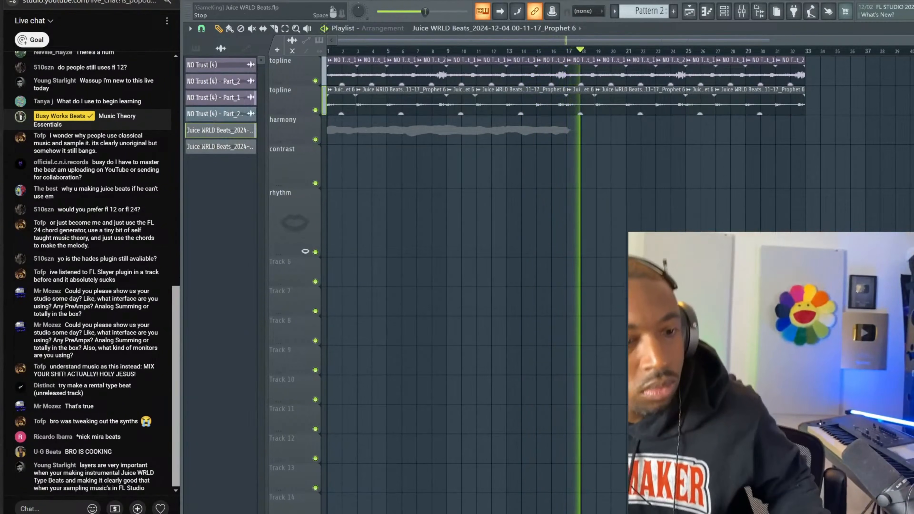
{"action": "key", "text": "r"}
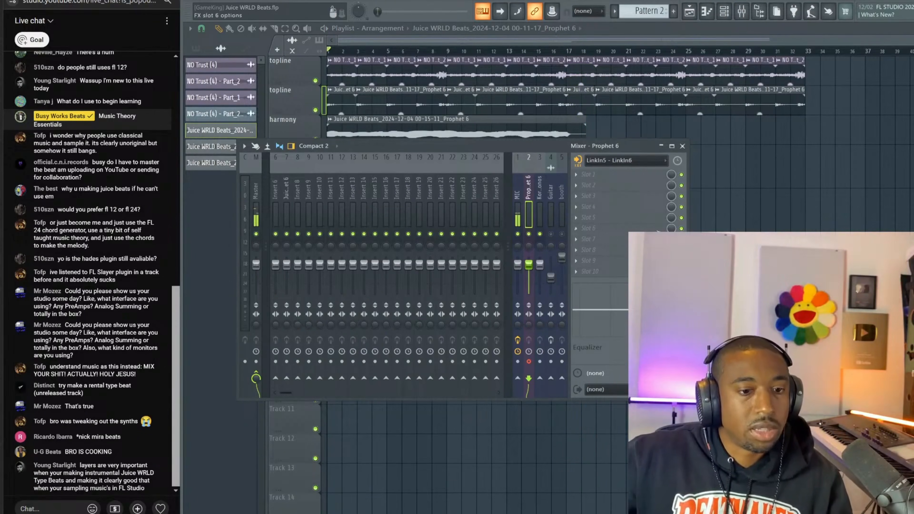
{"action": "key", "text": "F9"}
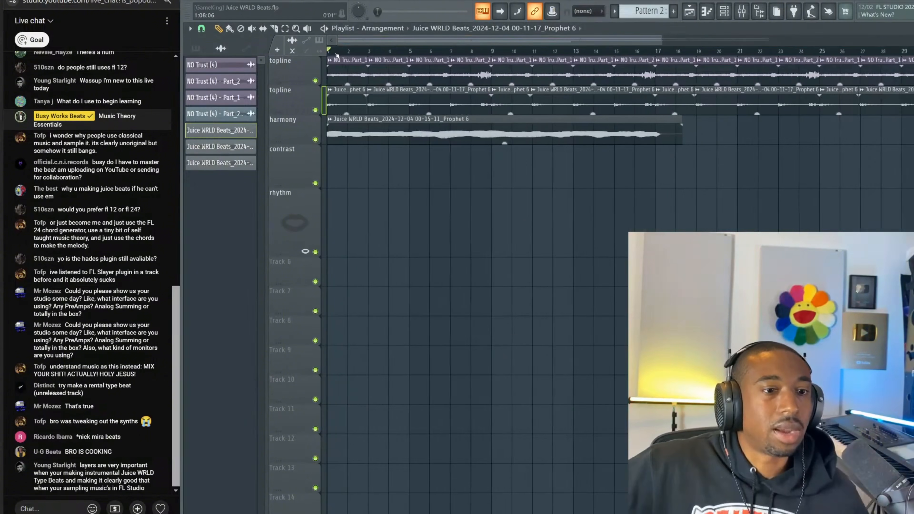
Extract the instruments stem from NO Trust (4) - Part_1 and repeat its clip on the Instruments track up to bar 33
{"action": "scroll", "coordinate": [335, 53], "scroll_direction": "up", "scroll_amount": 4}
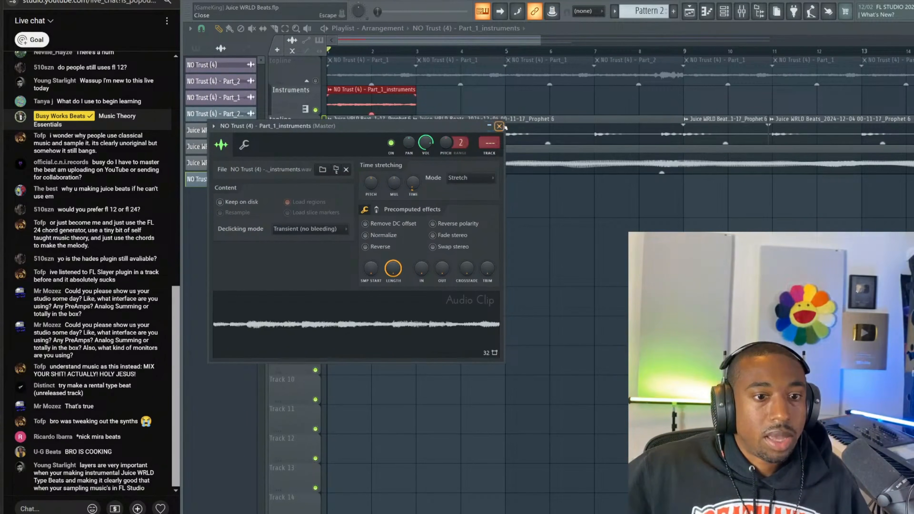
{"action": "left_click", "coordinate": [500, 126]}
{"action": "left_click_drag", "start_coordinate": [414, 94], "coordinate": [376, 97]}
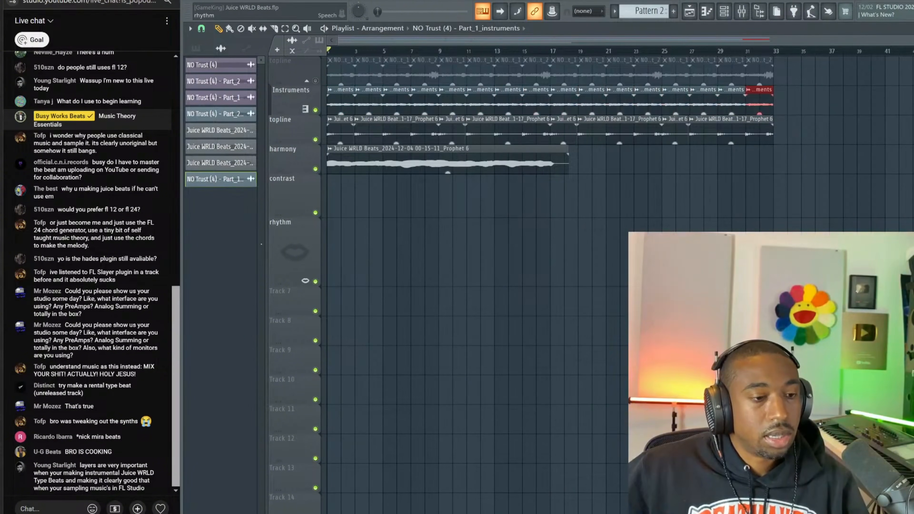
{"action": "left_click", "coordinate": [21, 509]}
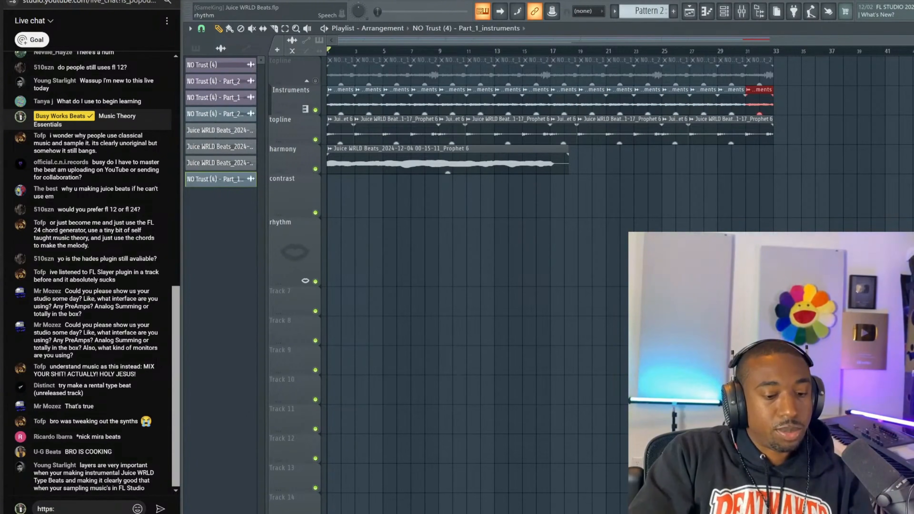
{"action": "type", "text": "https://busyworksbeats."}
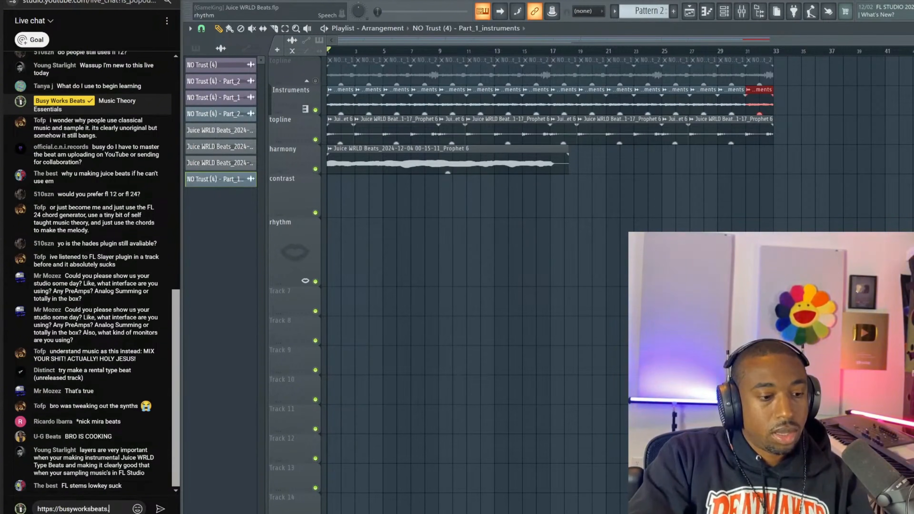
{"action": "type", "text": "com/premium Click Here for the Black Box Bun"}
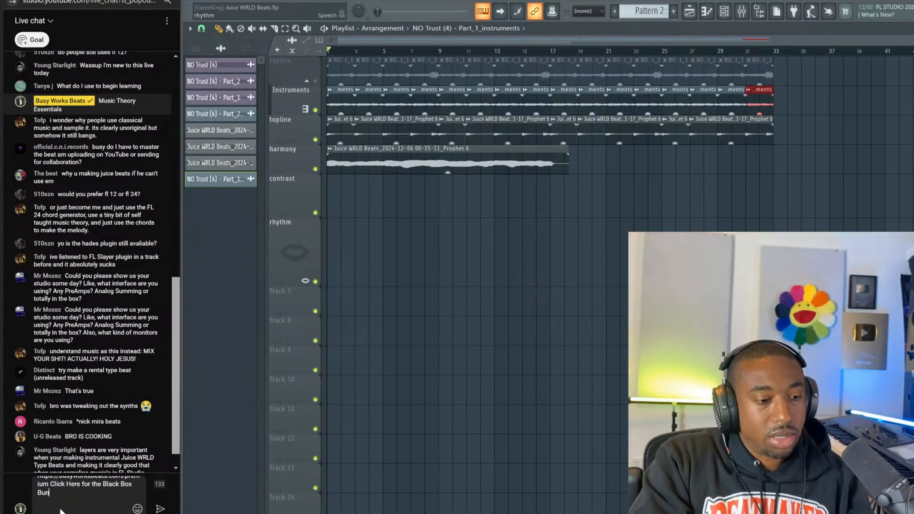
{"action": "type", "text": "dle"}
{"action": "key", "text": "Return"}
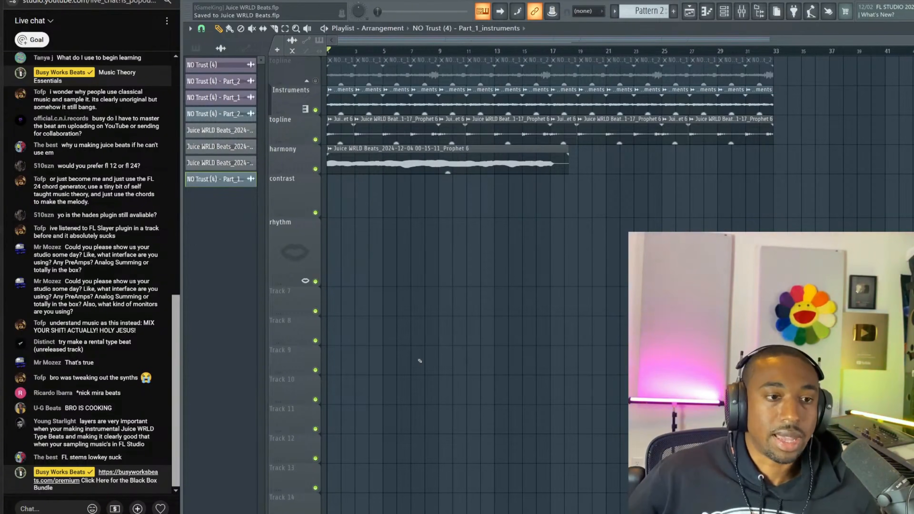
Route the NO Trust (4) - Part_1_instruments clip to mixer track 8 and delete the Prophet 6 take on the harmony track
{"action": "key", "text": "space"}
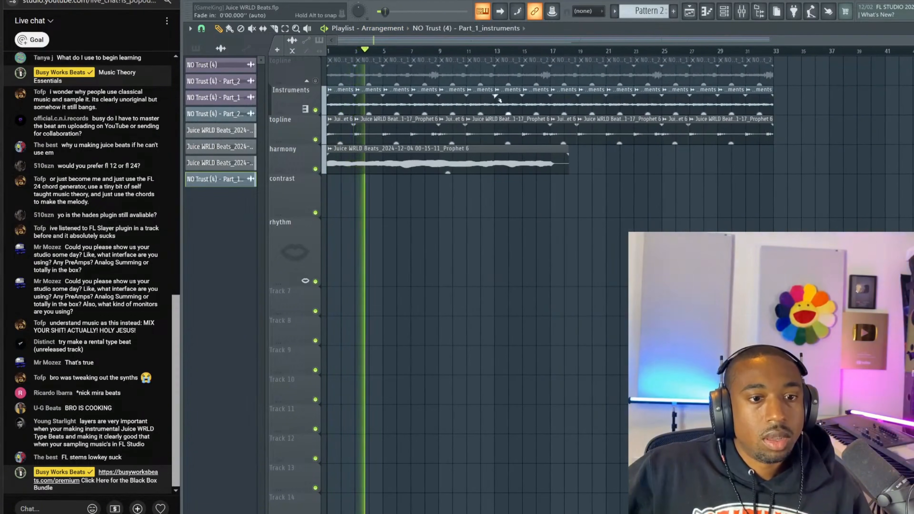
{"action": "key", "text": "space"}
{"action": "double_click", "coordinate": [448, 102]}
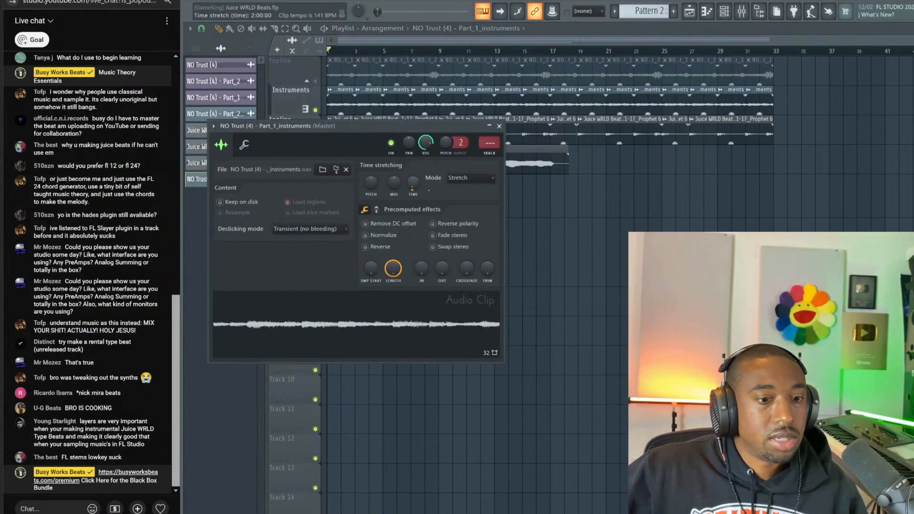
{"action": "left_click", "coordinate": [377, 210]}
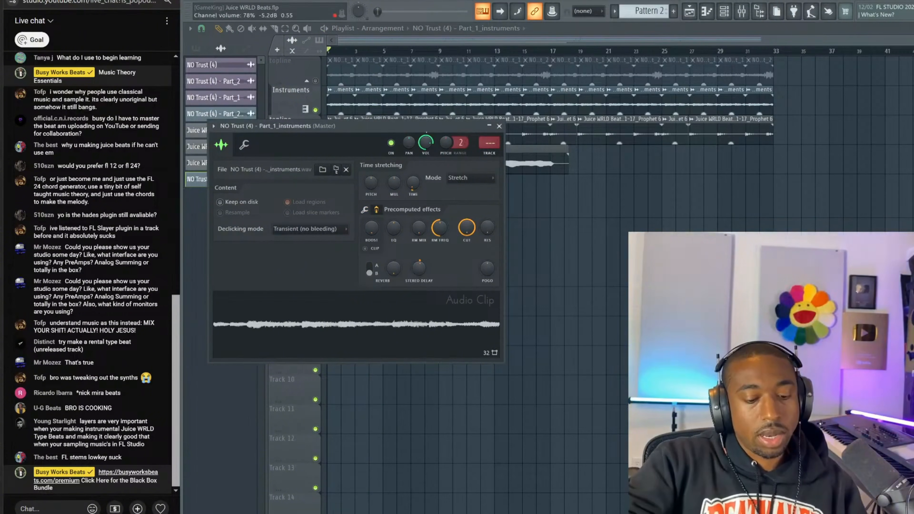
{"action": "key", "text": "F9"}
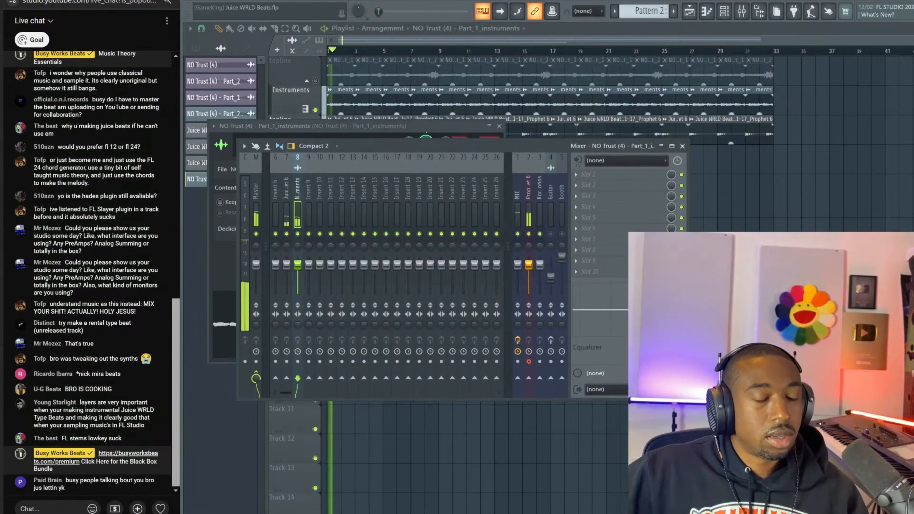
{"action": "key", "text": "F12"}
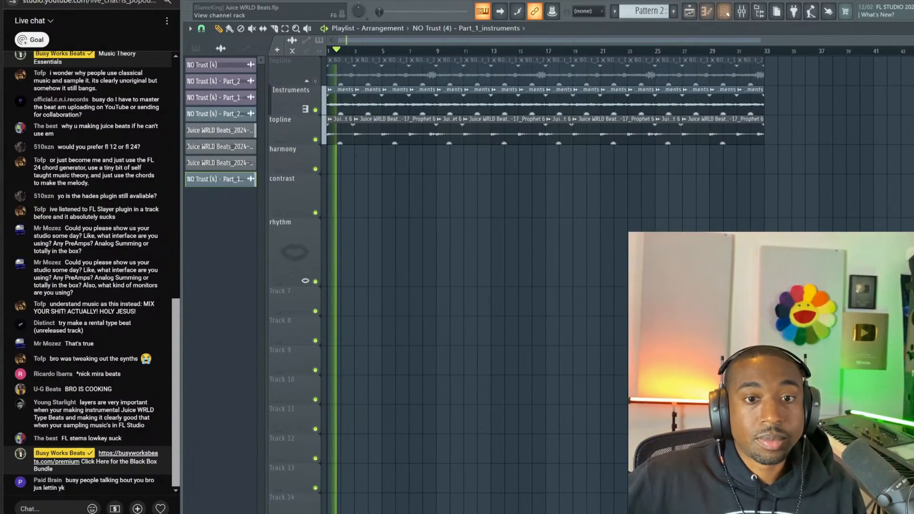
Save the project and check the mixer levels while the song plays
{"action": "left_click", "coordinate": [725, 11]}
{"action": "left_click", "coordinate": [725, 11]}
{"action": "key", "text": "ctrl+s"}
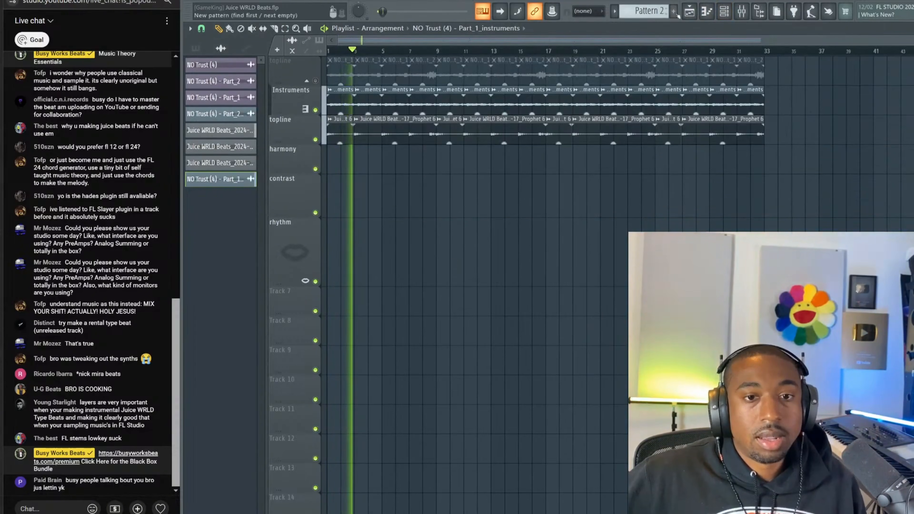
{"action": "left_click", "coordinate": [742, 12]}
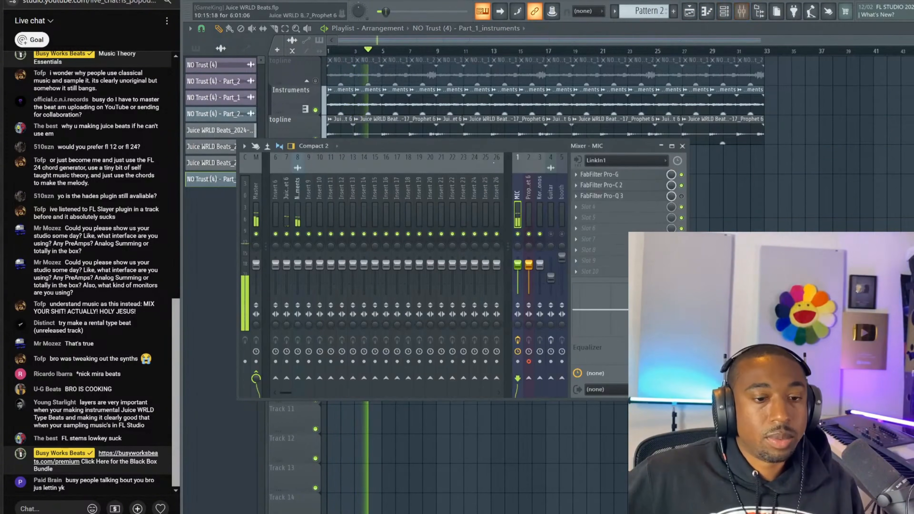
{"action": "key", "text": "F9"}
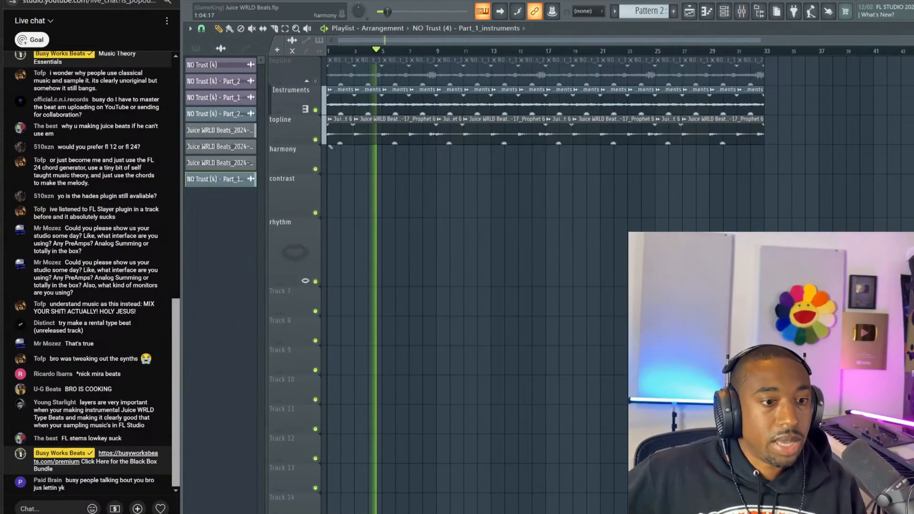
Rename the Instruments track as Topline and ungroup it from the track above
{"action": "right_click", "coordinate": [298, 105]}
{"action": "left_click", "coordinate": [316, 89]}
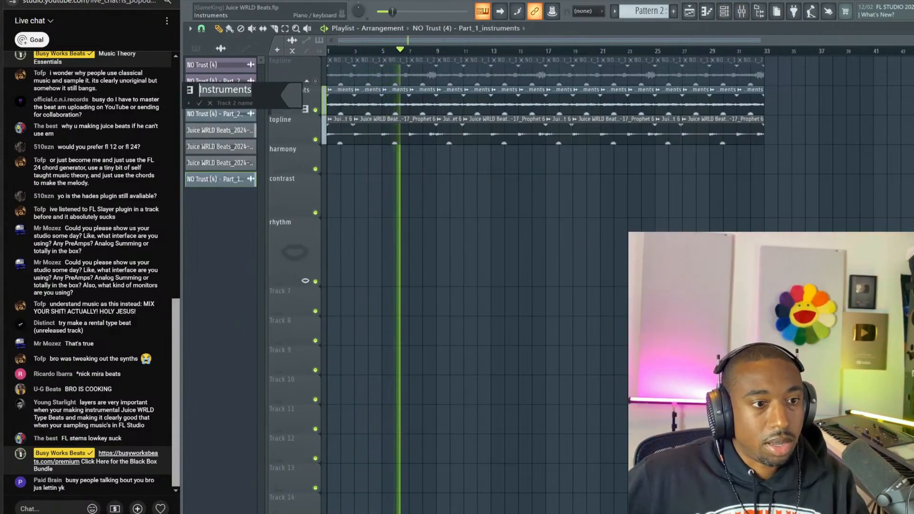
{"action": "type", "text": "Topline"}
{"action": "key", "text": "Return"}
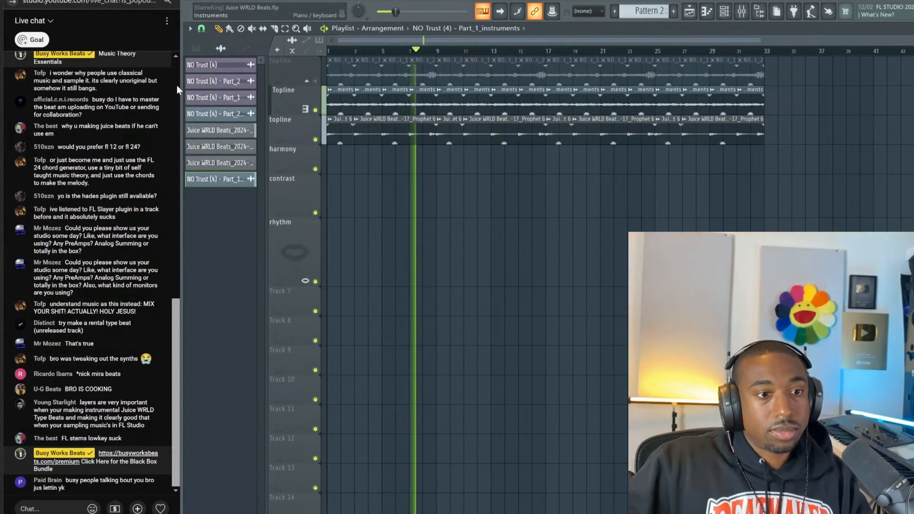
{"action": "right_click", "coordinate": [298, 94]}
{"action": "left_click", "coordinate": [319, 197]}
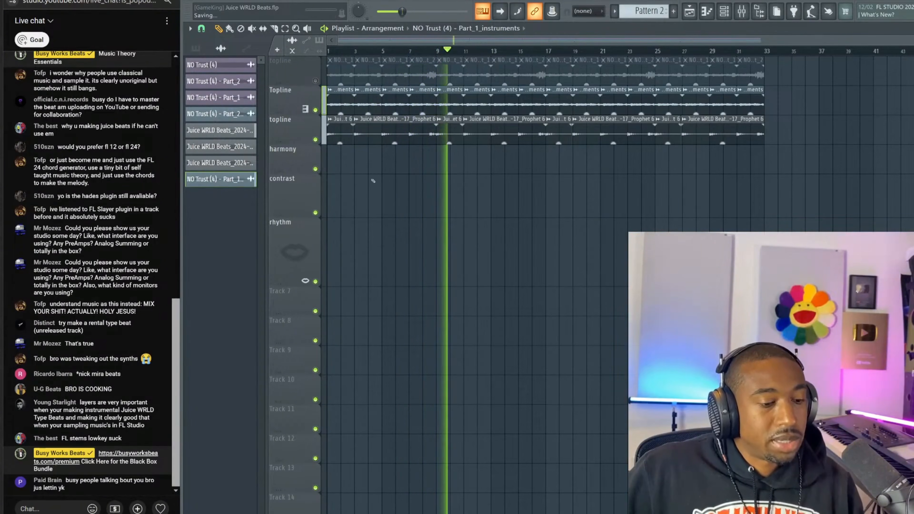
Check the mixer levels with the song stopped and playing
{"action": "left_click", "coordinate": [742, 18]}
{"action": "key", "text": "space"}
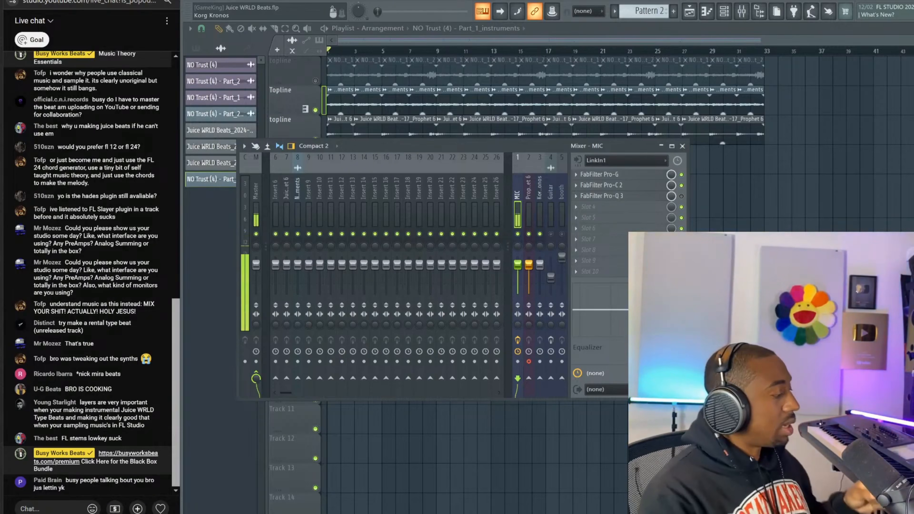
{"action": "key", "text": "space"}
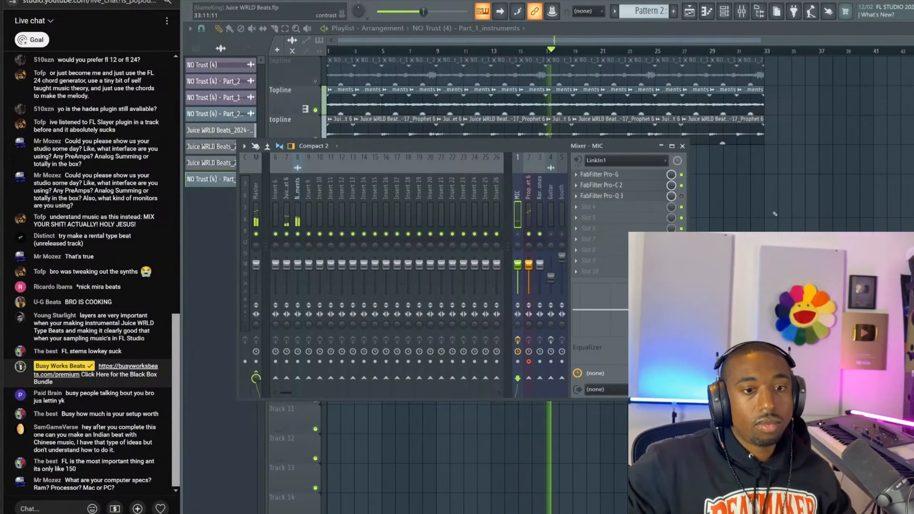
{"action": "left_click", "coordinate": [683, 146]}
Load Fruity Convolver on the topline Prophet 6 clip's mixer track, raising its wet level and lowering its dry level
{"action": "double_click", "coordinate": [595, 125]}
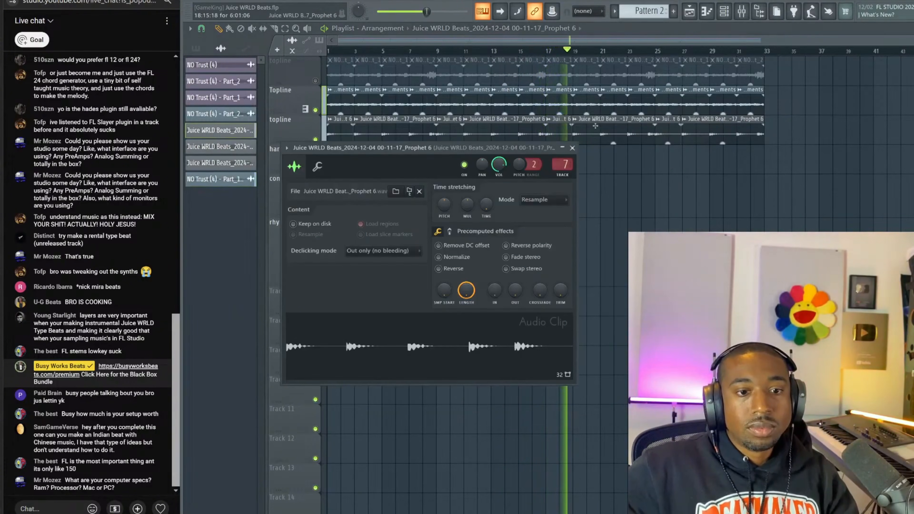
{"action": "left_click", "coordinate": [742, 11]}
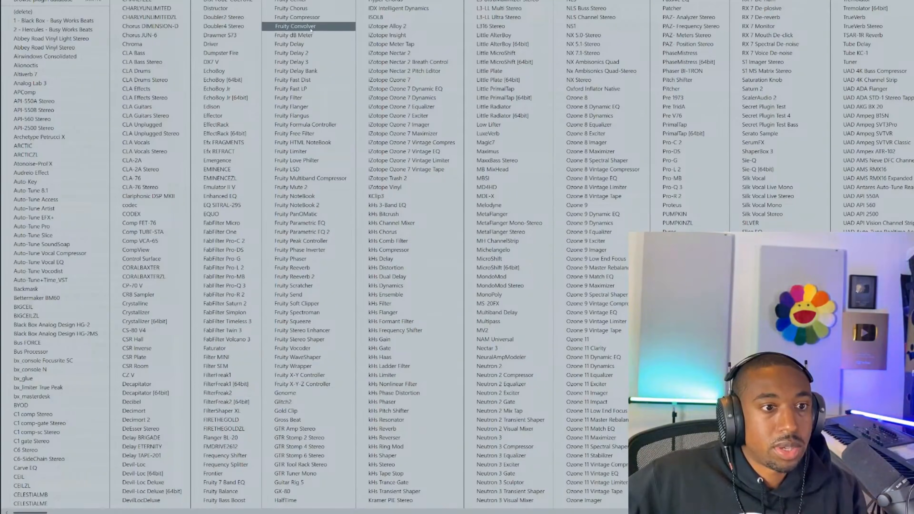
{"action": "left_click", "coordinate": [311, 28]}
{"action": "left_click_drag", "start_coordinate": [305, 52], "coordinate": [339, 62]}
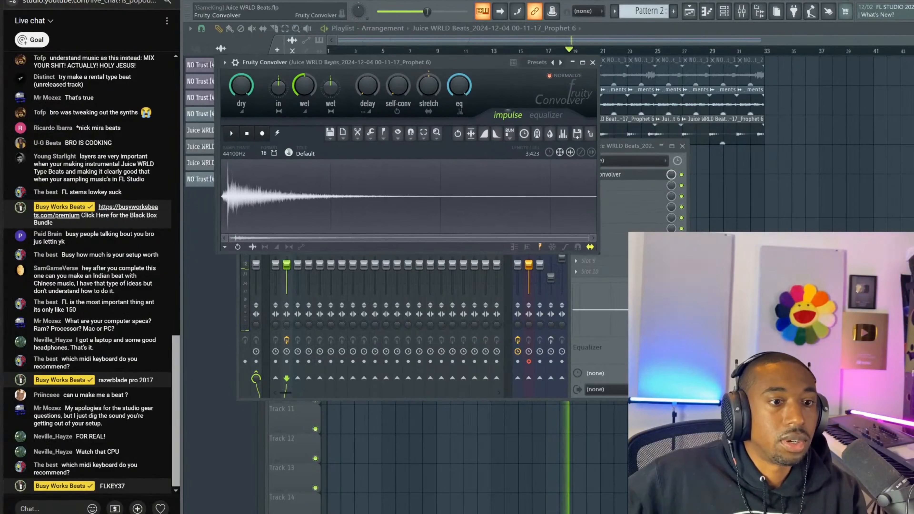
{"action": "left_click_drag", "start_coordinate": [306, 87], "coordinate": [306, 72]}
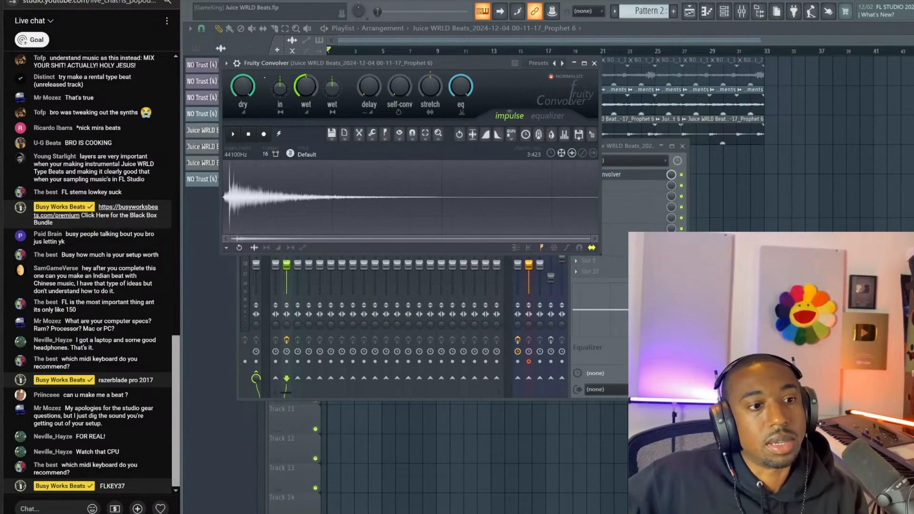
{"action": "left_click_drag", "start_coordinate": [242, 87], "coordinate": [243, 95]}
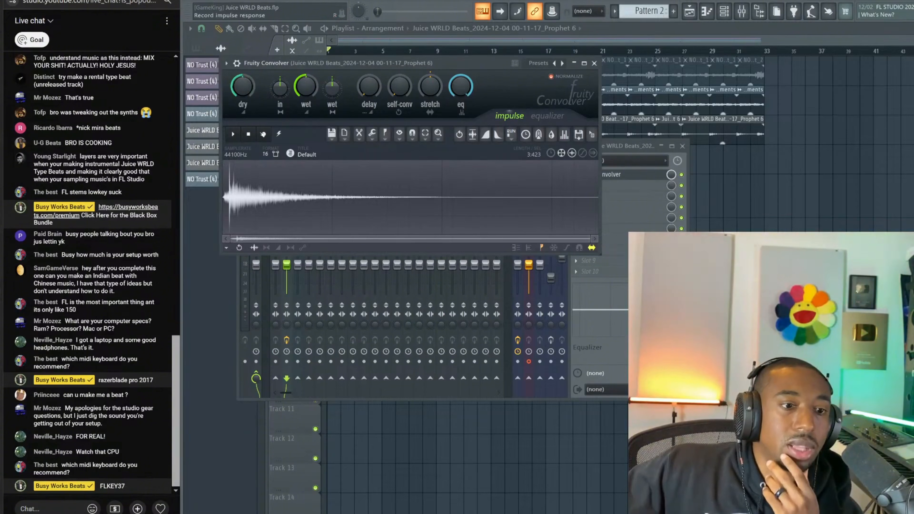
Load the tail-1 impulse from the LiquidSonics Bricasti M7 folder on the Portable drive into Fruity Convolver
{"action": "left_click", "coordinate": [331, 134]}
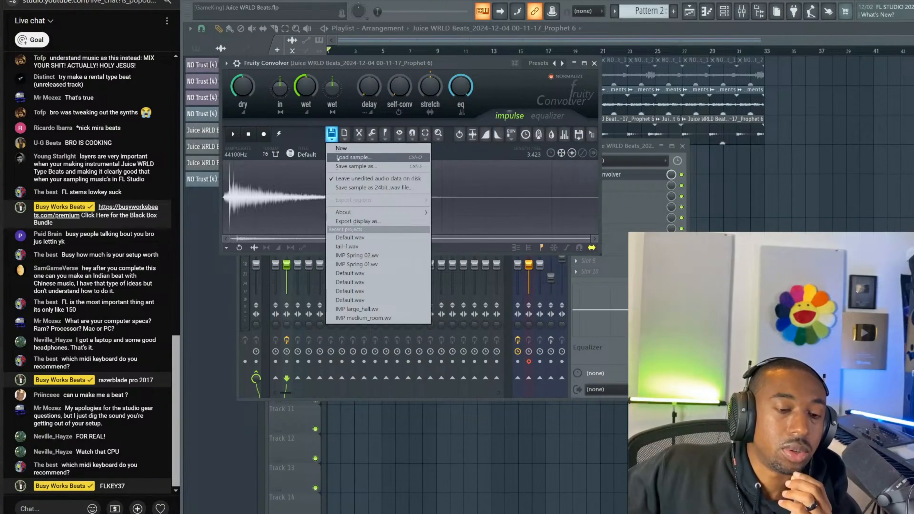
{"action": "left_click", "coordinate": [338, 157]}
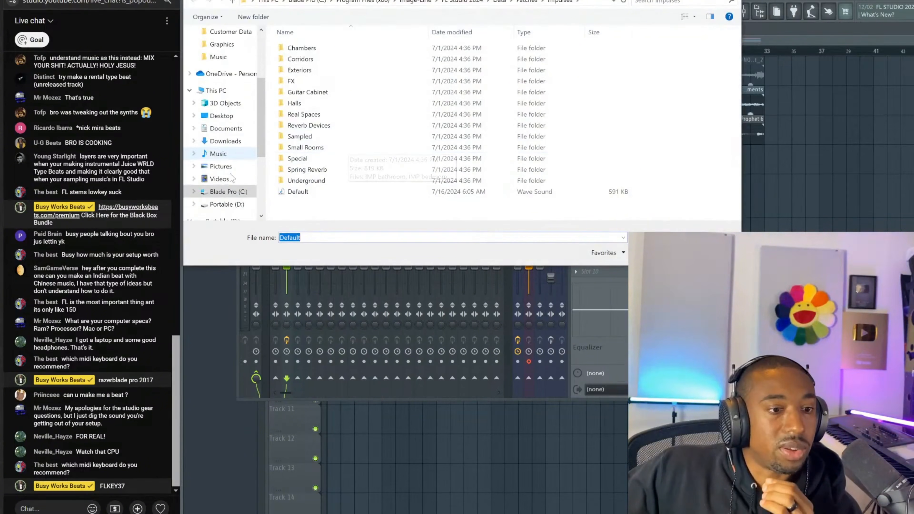
{"action": "left_click", "coordinate": [227, 204]}
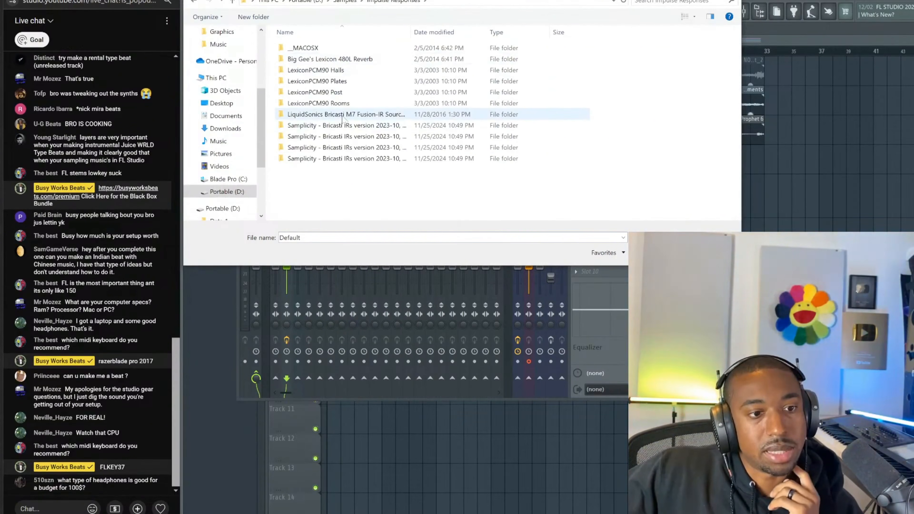
{"action": "double_click", "coordinate": [342, 114]}
{"action": "left_click", "coordinate": [343, 137]}
{"action": "double_click", "coordinate": [343, 137]}
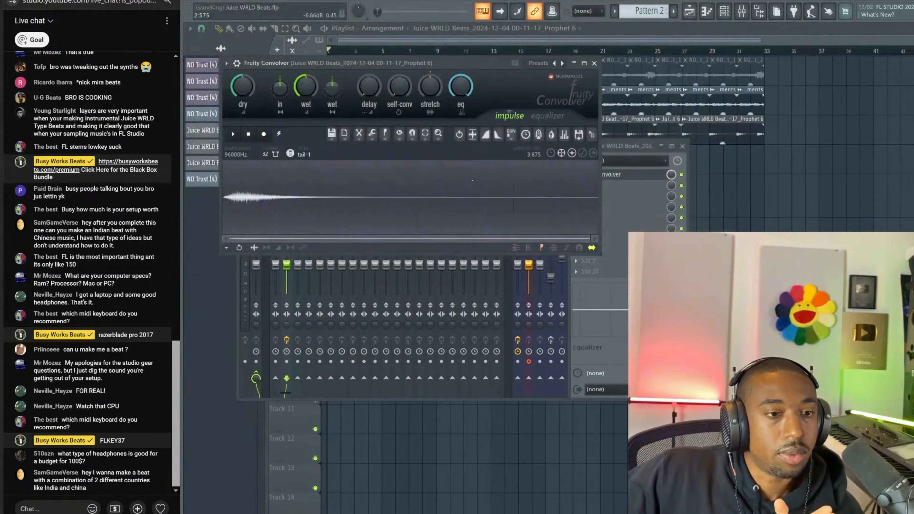
{"action": "left_click", "coordinate": [594, 63]}
{"action": "key", "text": "F9"}
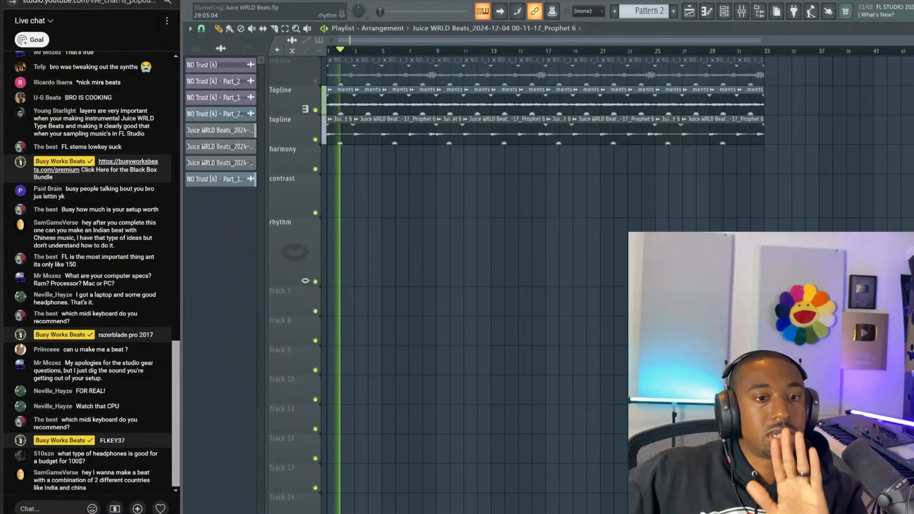
{"action": "left_click", "coordinate": [725, 10]}
{"action": "left_click", "coordinate": [725, 10]}
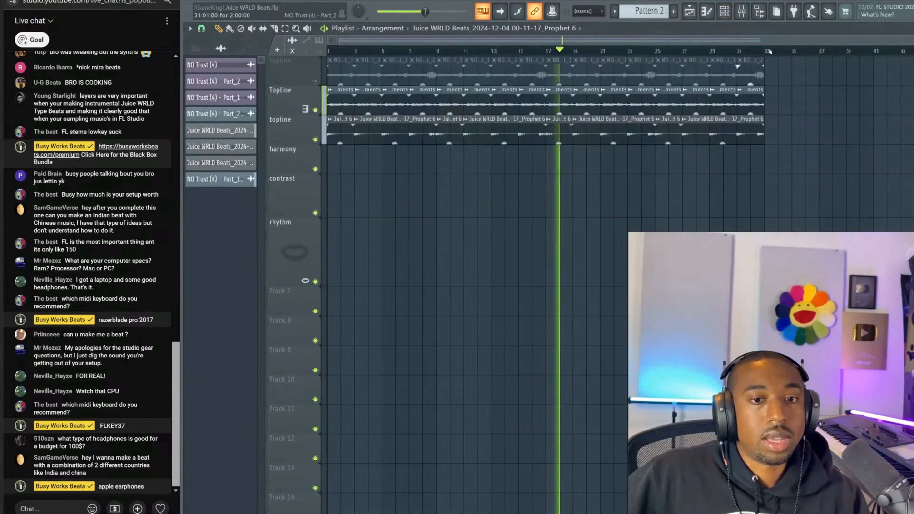
{"action": "left_click", "coordinate": [742, 11]}
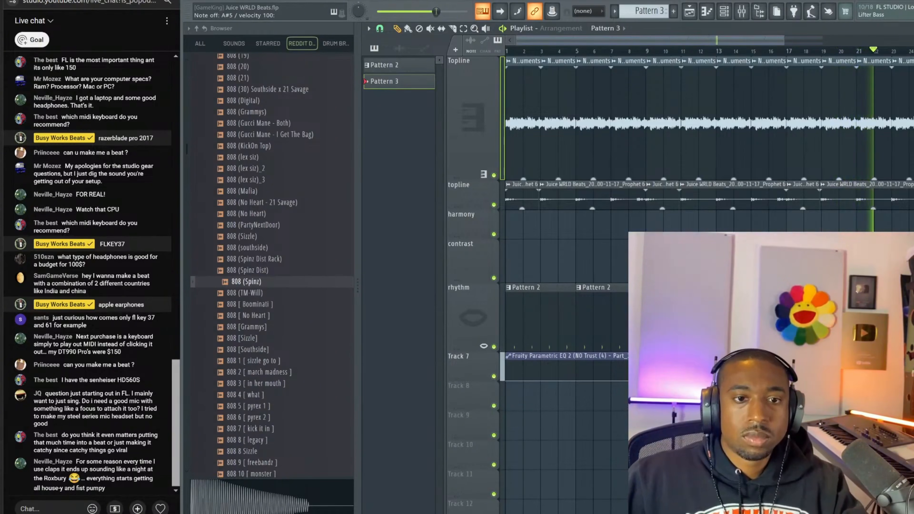
{"action": "scroll", "coordinate": [611, 50], "scroll_direction": "down", "scroll_amount": 3}
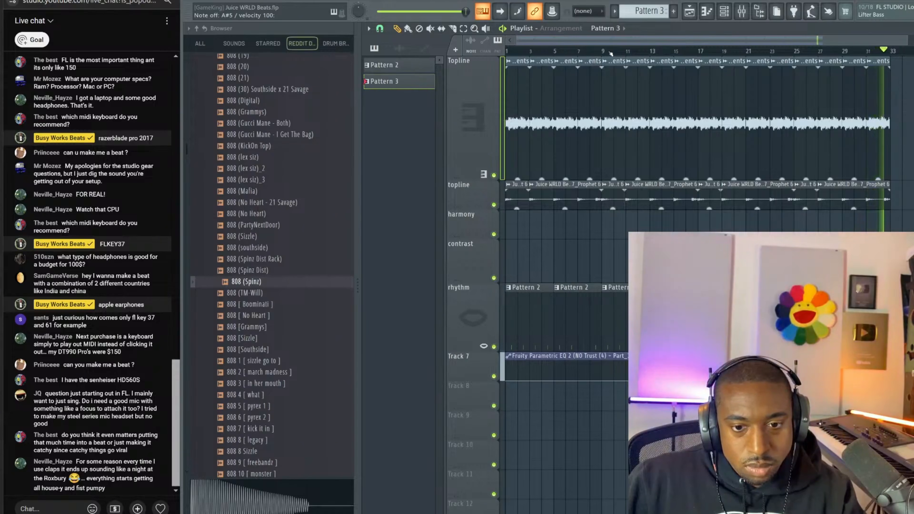
{"action": "key", "text": "F9"}
{"action": "key", "text": "F9"}
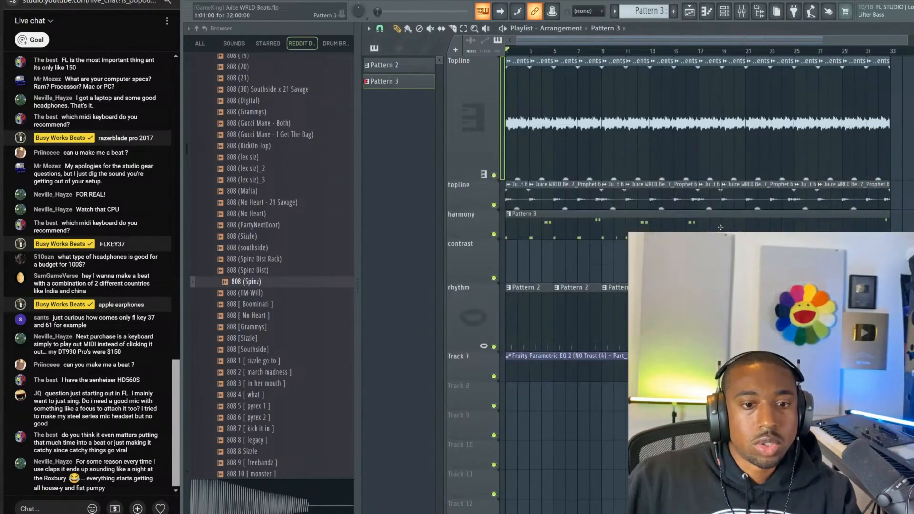
Try to quantize the 808 (Spinz) notes of Pattern 3 in the piano roll
{"action": "key", "text": "F7"}
{"action": "key", "text": "alt+q"}
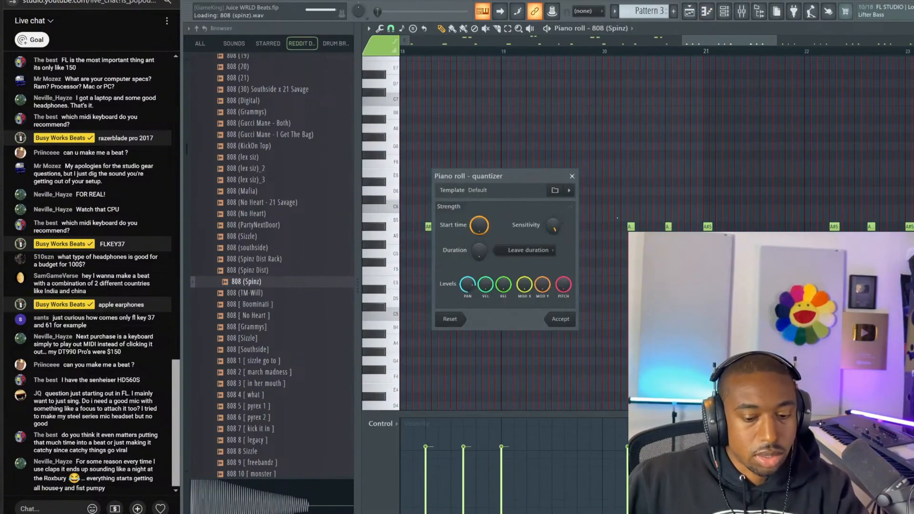
{"action": "key", "text": "Escape"}
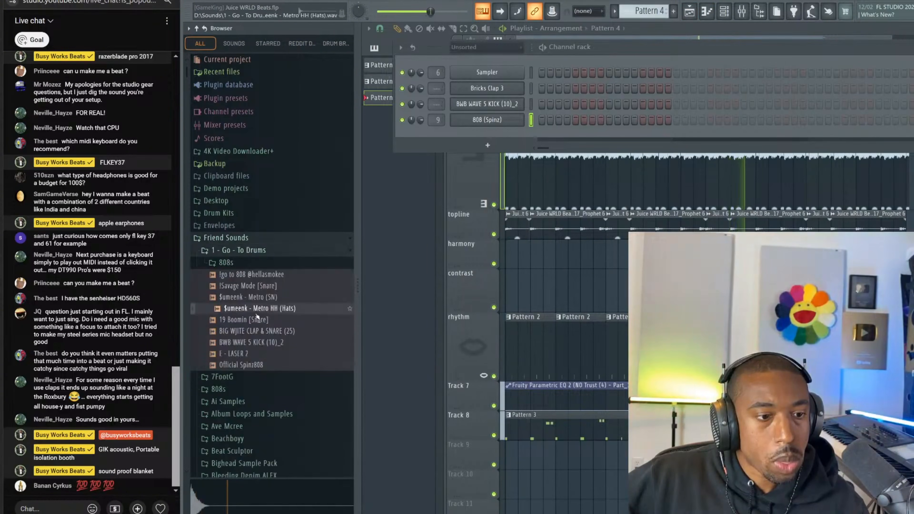
Add the $umeenk - Metro HH (Hats) sample as a new channel routed to mixer track 10
{"action": "right_click", "coordinate": [254, 307]}
{"action": "left_click", "coordinate": [273, 324]}
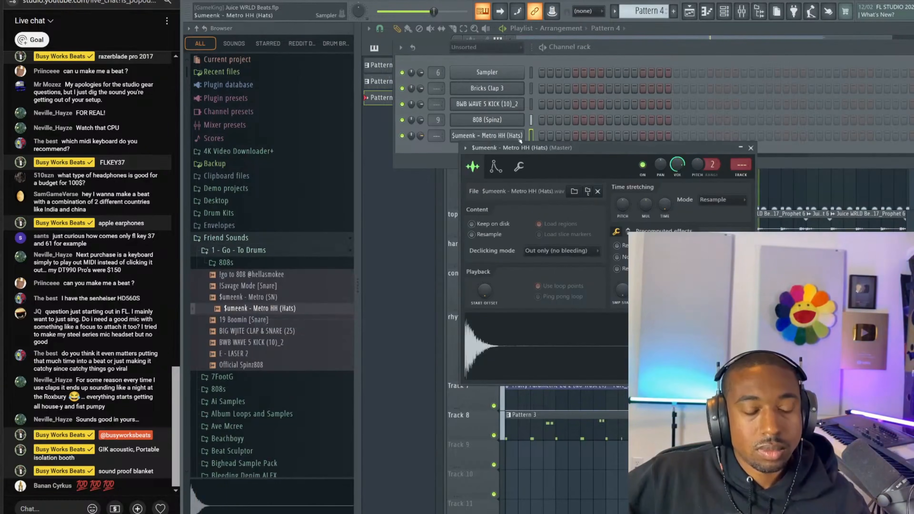
{"action": "left_click", "coordinate": [520, 139]}
Fill every 2 steps of the Metro HH (Hats) channel in Pattern 4
{"action": "right_click", "coordinate": [523, 134]}
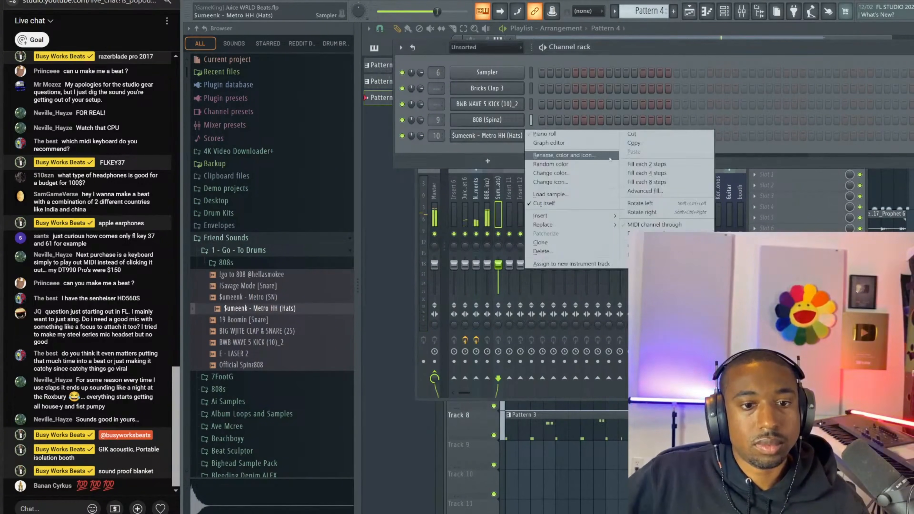
{"action": "left_click", "coordinate": [651, 174]}
{"action": "right_click", "coordinate": [495, 137]}
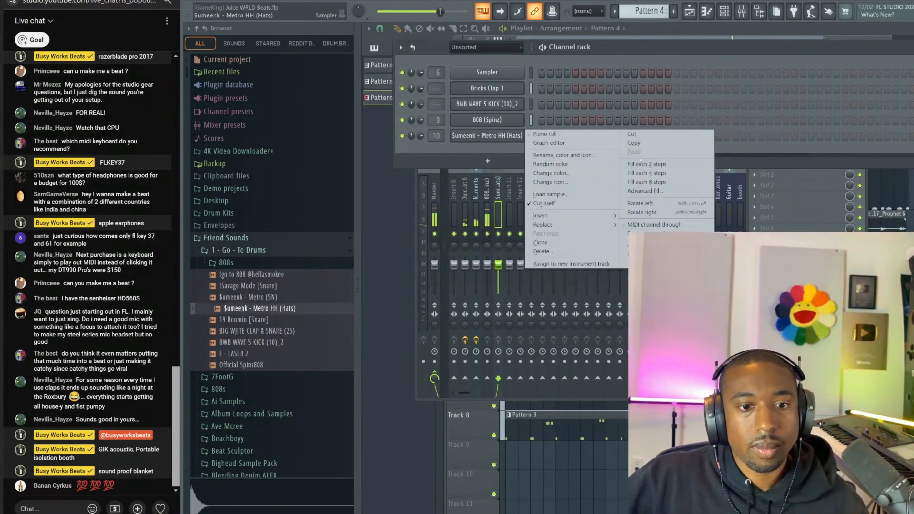
{"action": "left_click", "coordinate": [461, 243]}
{"action": "left_click_drag", "start_coordinate": [543, 259], "coordinate": [498, 259]}
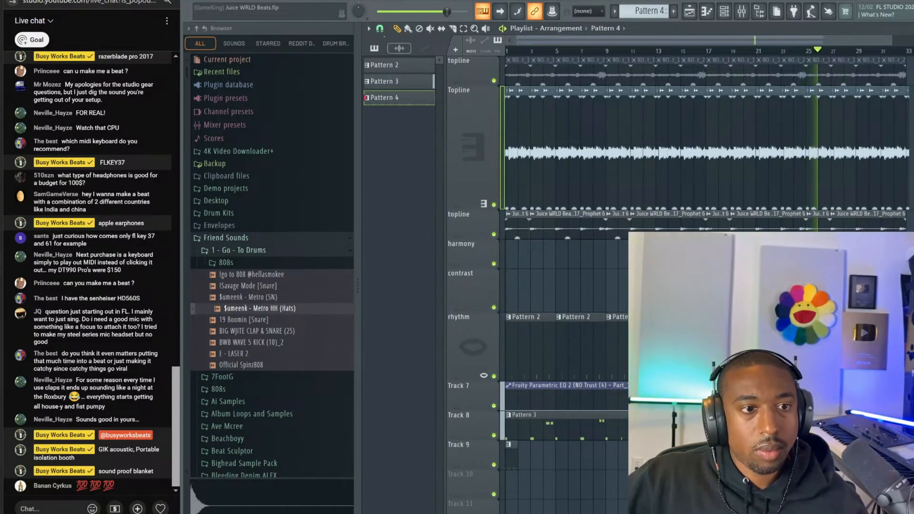
Repeat the one-bar Pattern 4 hat clip along Track 9 of the playlist
{"action": "left_click", "coordinate": [380, 28]}
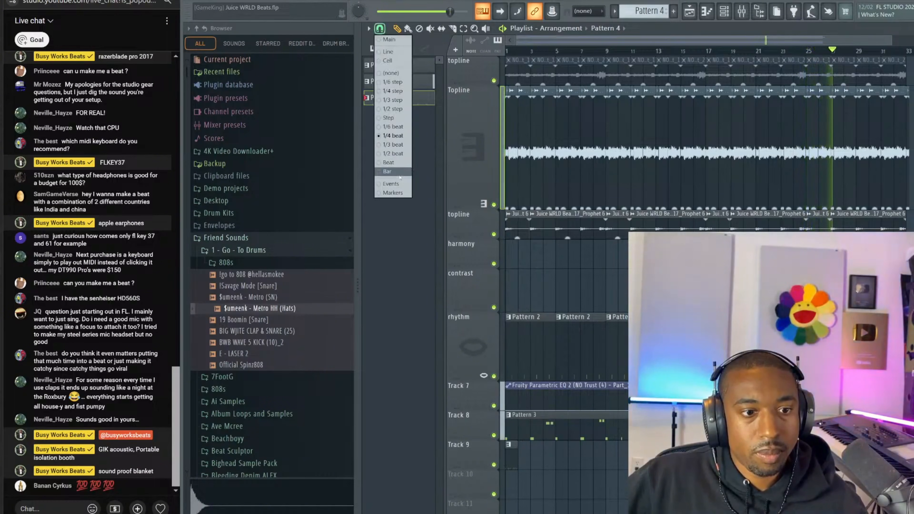
{"action": "left_click", "coordinate": [431, 230]}
{"action": "left_click", "coordinate": [521, 445]}
{"action": "left_click_drag", "start_coordinate": [501, 458], "coordinate": [622, 451]}
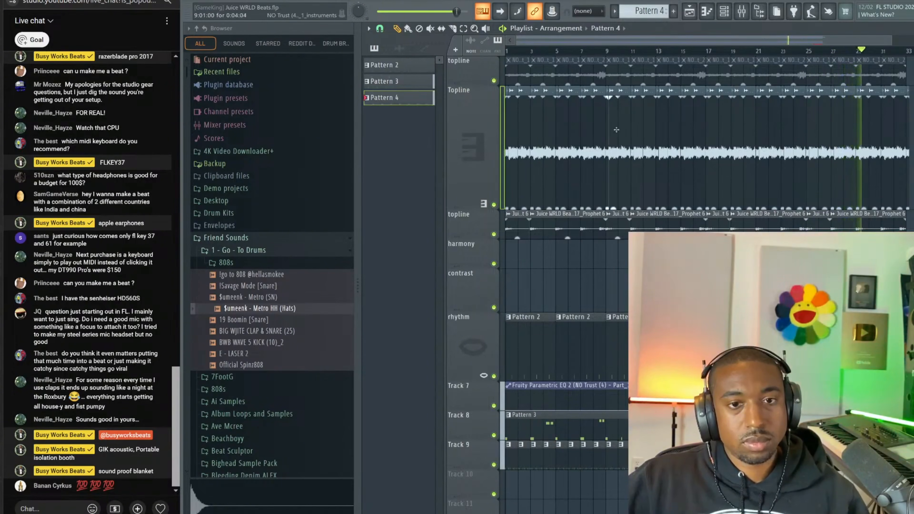
{"action": "left_click", "coordinate": [726, 10]}
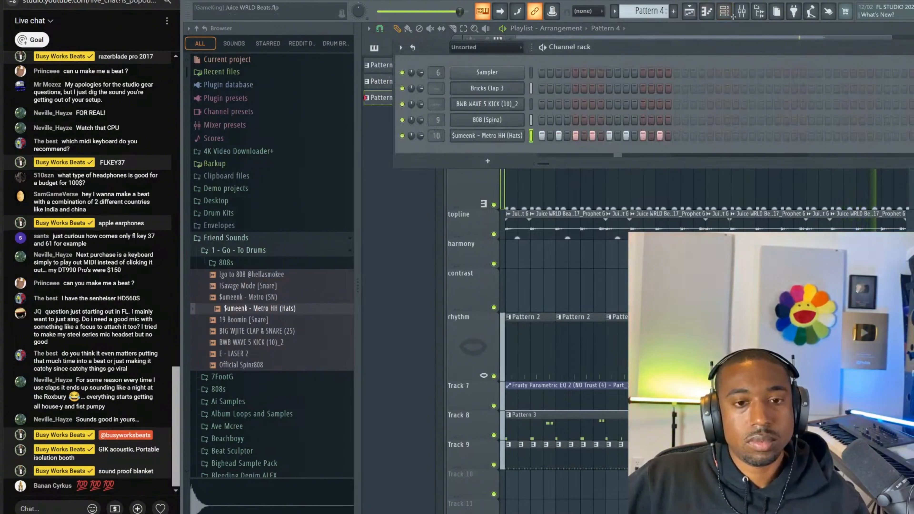
{"action": "left_click", "coordinate": [742, 11]}
{"action": "left_click", "coordinate": [770, 215]}
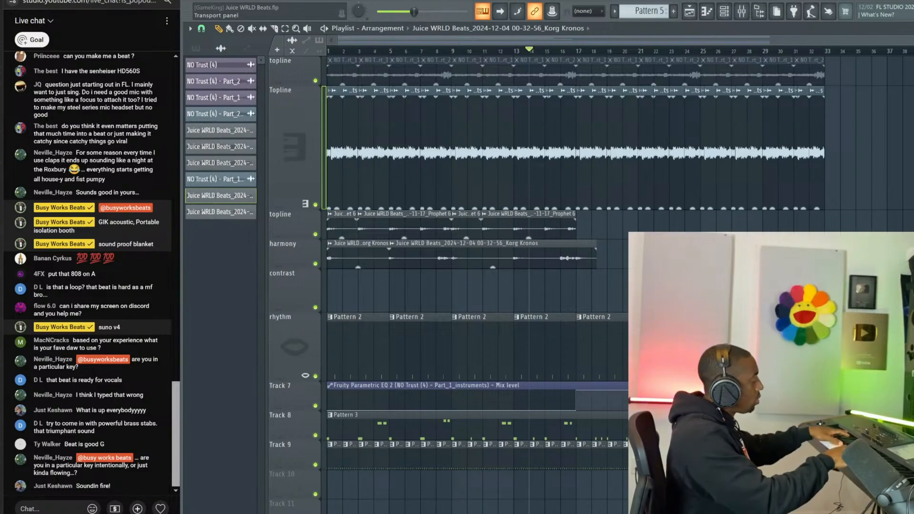
Inspect the MIC and Korg Kronos tracks in the mixer
{"action": "key", "text": "space"}
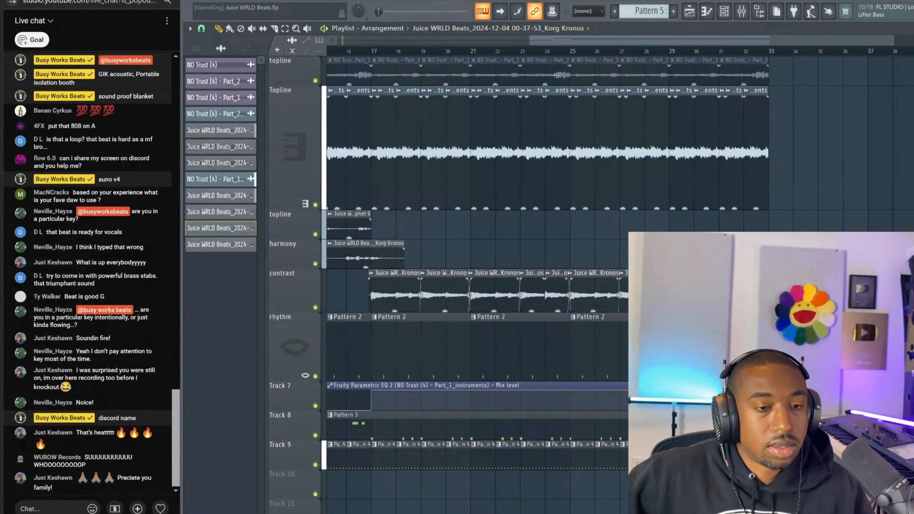
{"action": "left_click", "coordinate": [743, 15]}
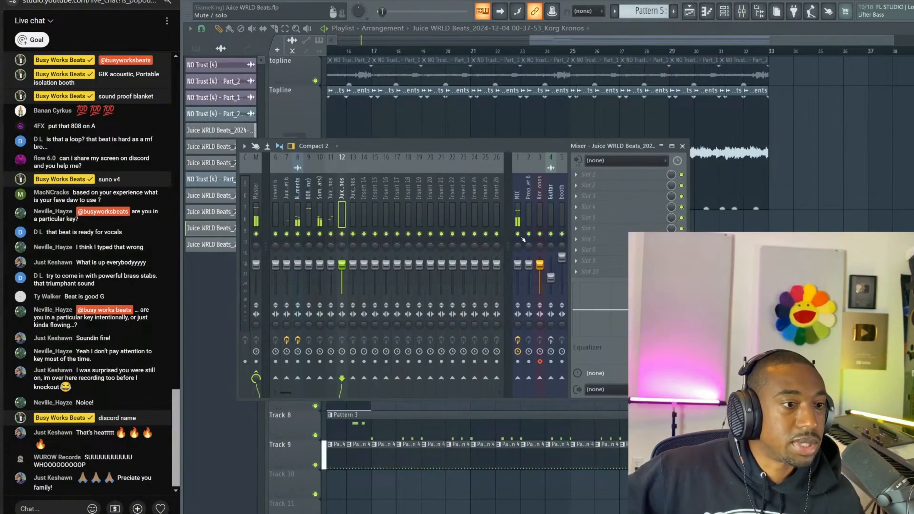
{"action": "key", "text": "F9"}
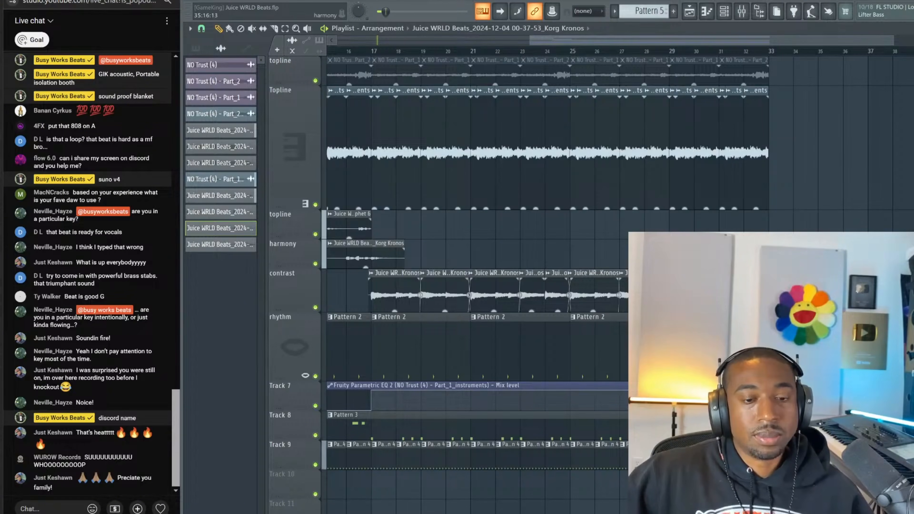
Play the arrangement and toggle the mute of the MIC track in the mixer
{"action": "key", "text": "space"}
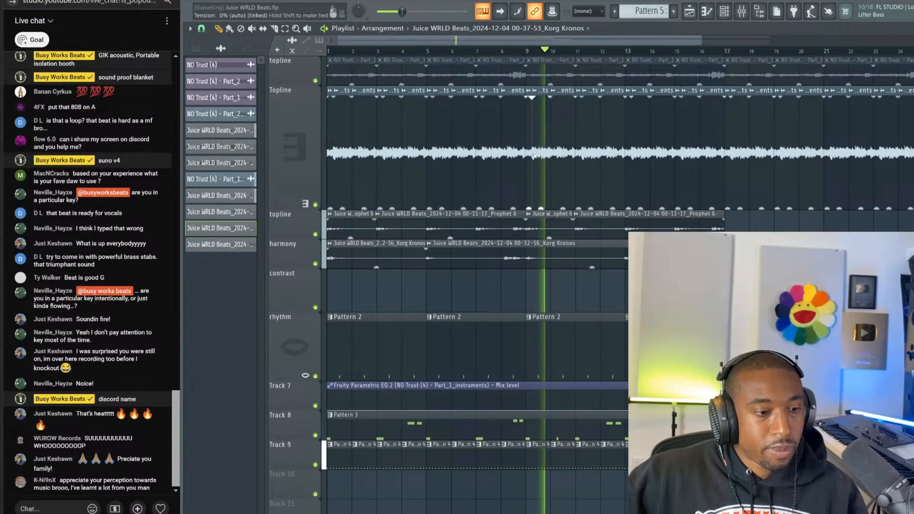
{"action": "left_click", "coordinate": [741, 11]}
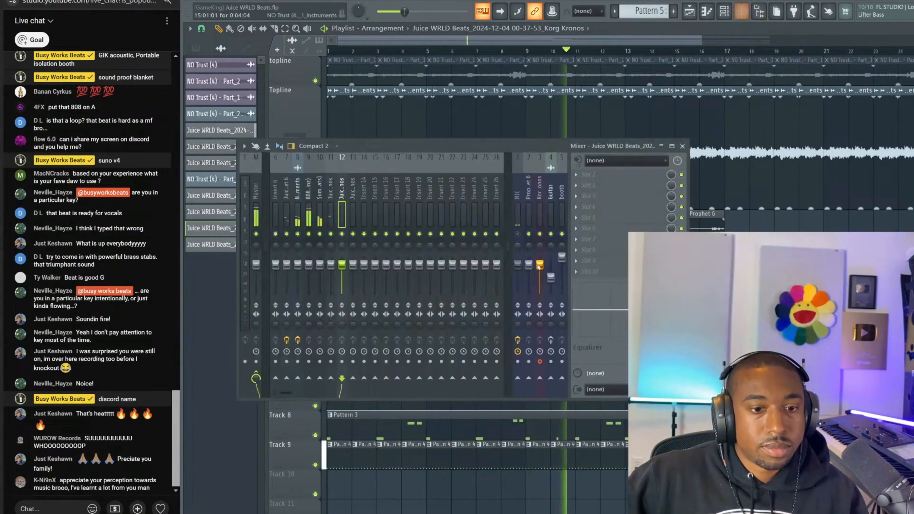
{"action": "left_click", "coordinate": [518, 235]}
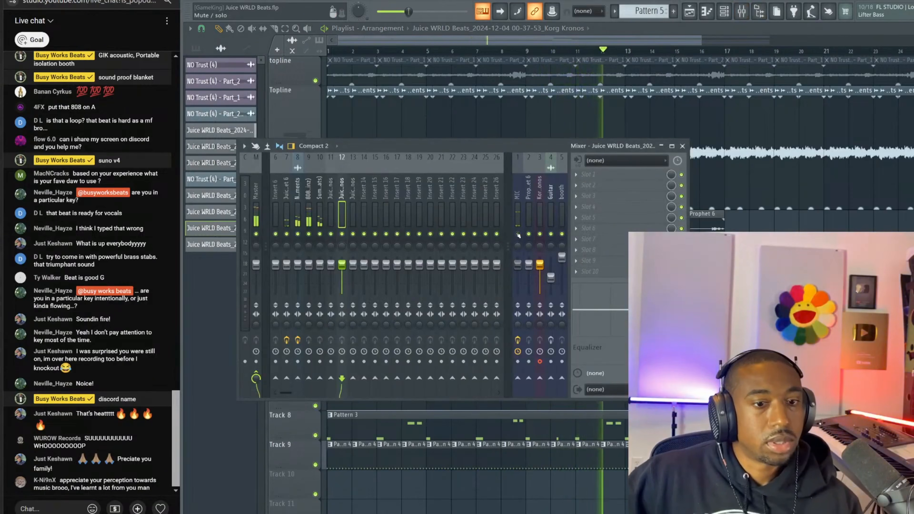
{"action": "left_click", "coordinate": [683, 146]}
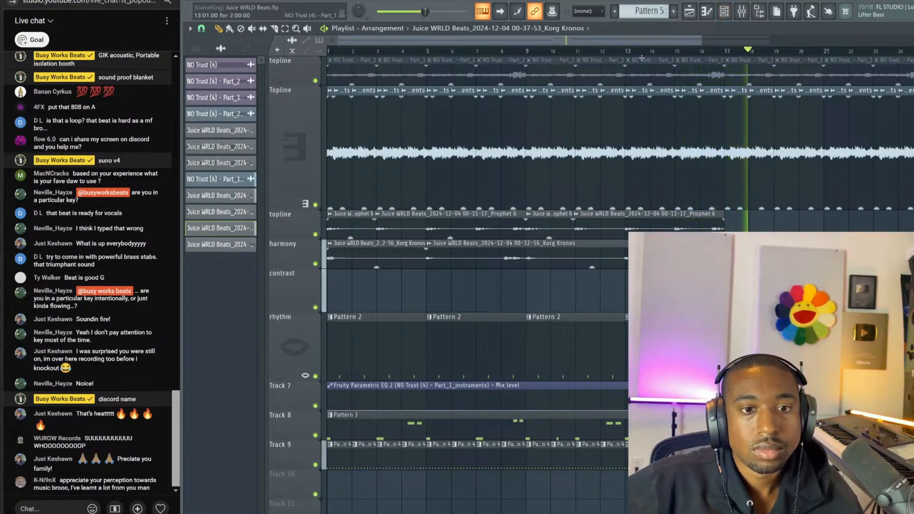
Save the project
{"action": "scroll", "coordinate": [642, 57], "scroll_direction": "down", "scroll_amount": 3}
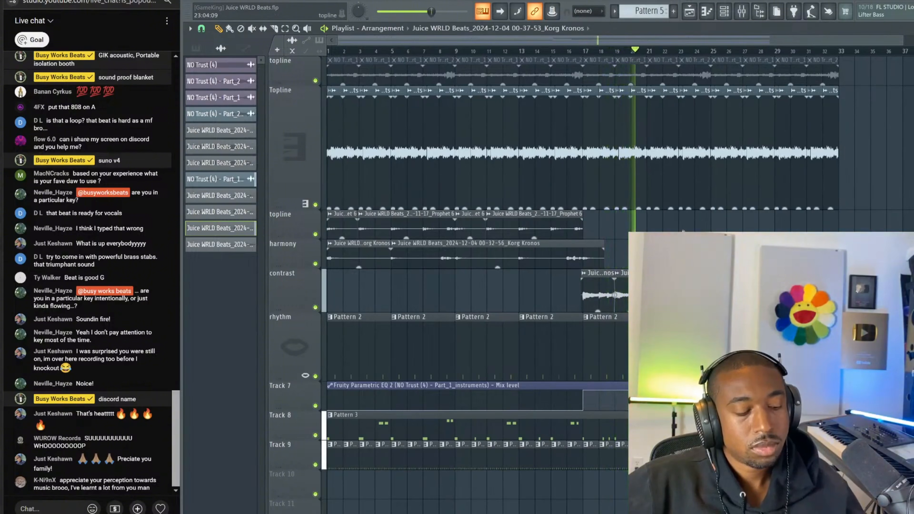
{"action": "key", "text": "ctrl+s"}
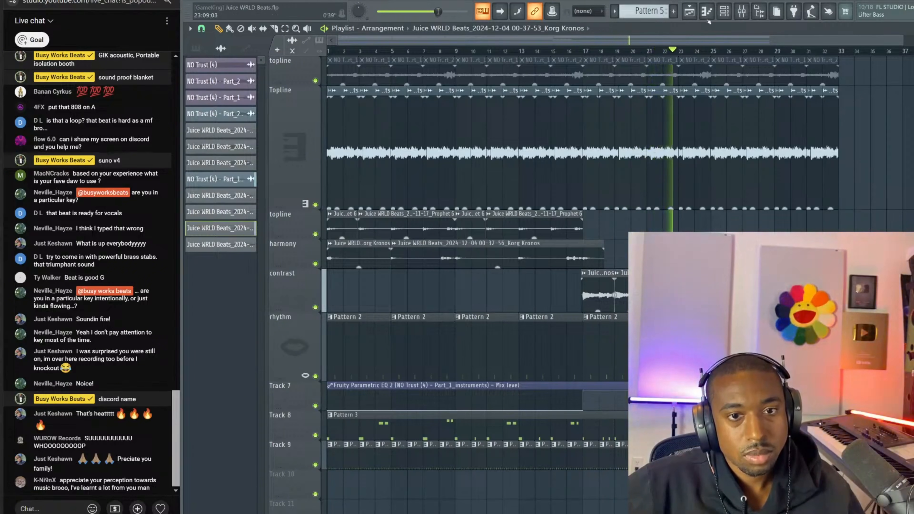
{"action": "left_click", "coordinate": [722, 17]}
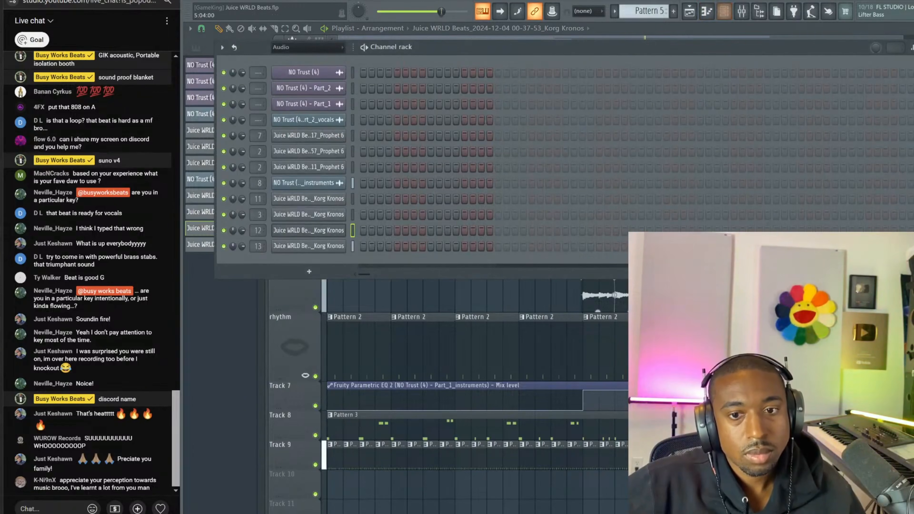
{"action": "left_click", "coordinate": [723, 15]}
{"action": "left_click", "coordinate": [741, 12]}
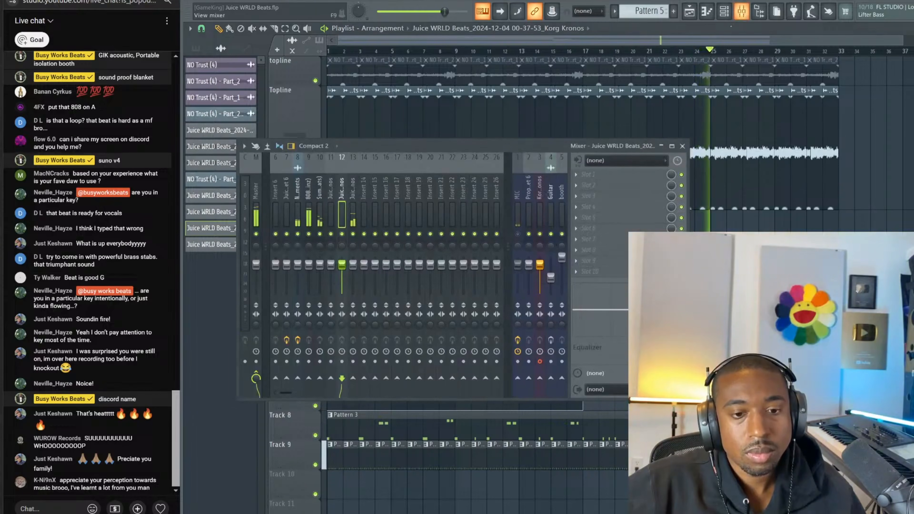
{"action": "left_click", "coordinate": [682, 146]}
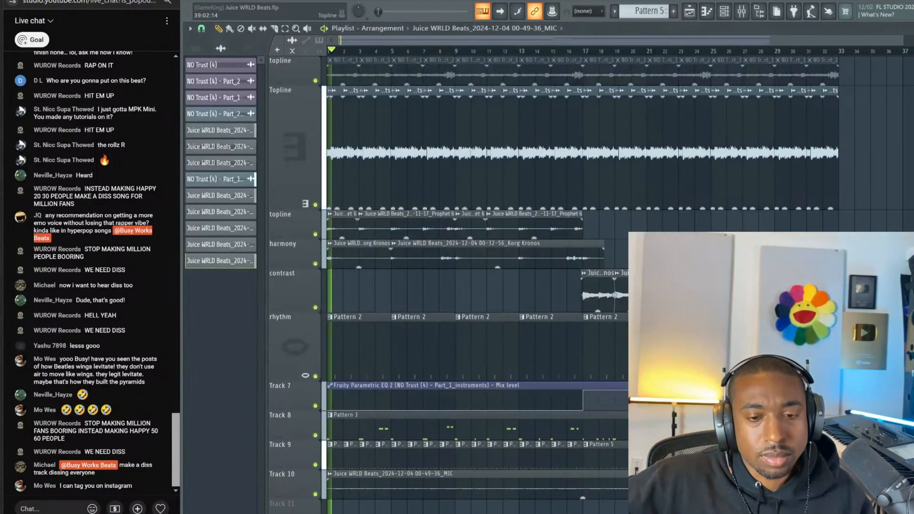
Mute the MIC input track in the mixer while the arrangement plays
{"action": "scroll", "coordinate": [402, 80], "scroll_direction": "up", "scroll_amount": 3}
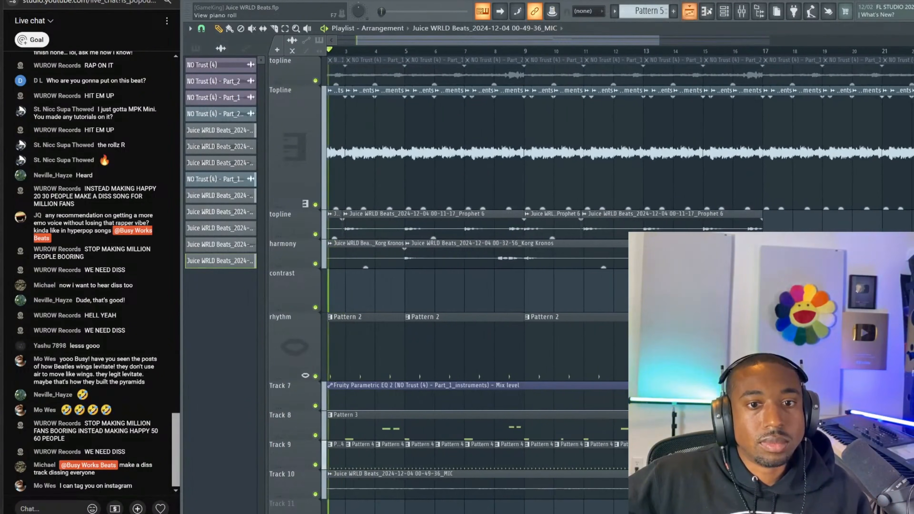
{"action": "left_click", "coordinate": [742, 11]}
{"action": "left_click", "coordinate": [517, 234]}
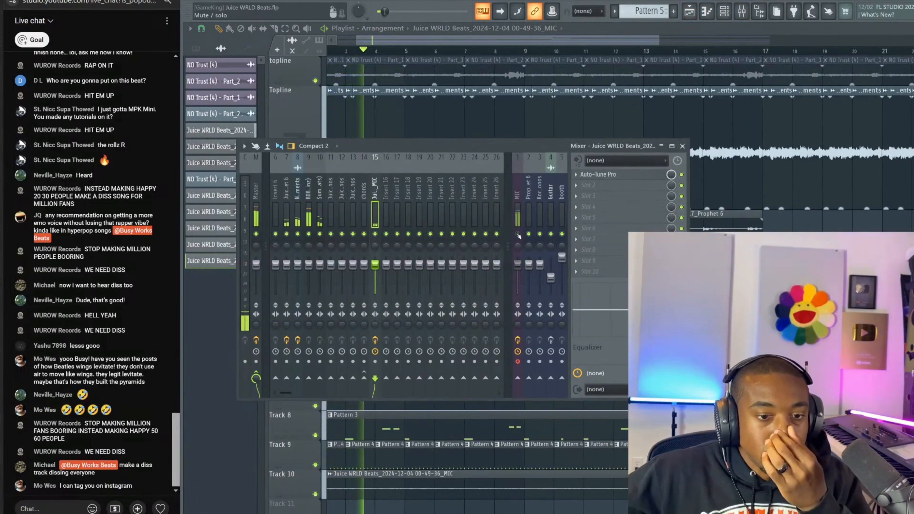
{"action": "key", "text": "F9"}
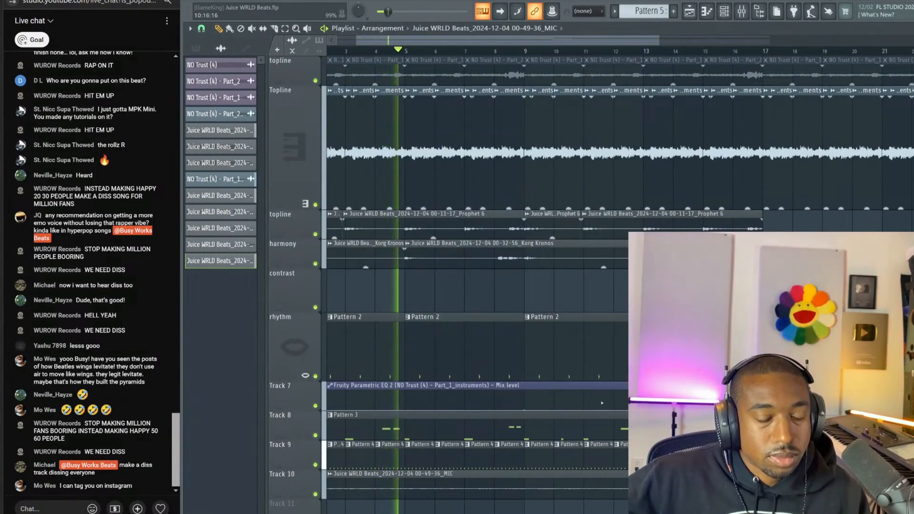
Raise the gain of the MIC recording on Track 10 of the playlist to about 21.1 dB
{"action": "left_click_drag", "start_coordinate": [662, 498], "coordinate": [662, 477]}
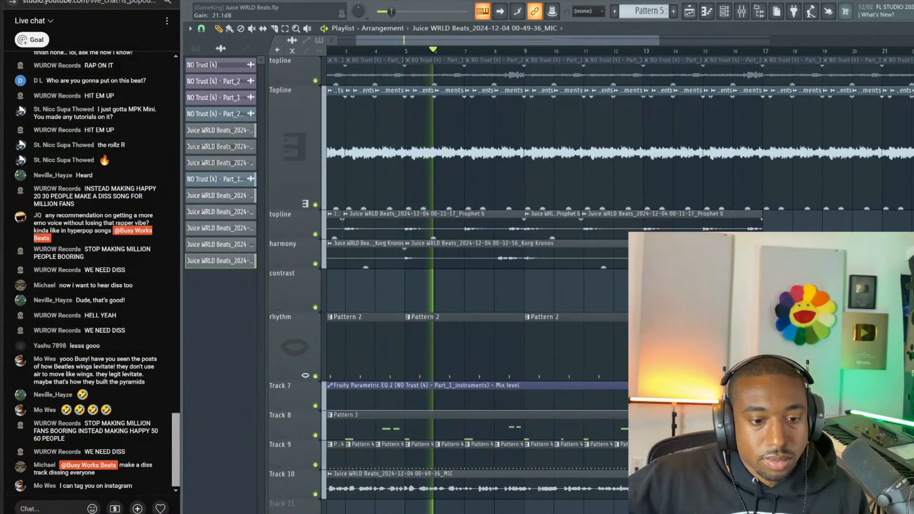
{"action": "scroll", "coordinate": [424, 53], "scroll_direction": "up", "scroll_amount": 3}
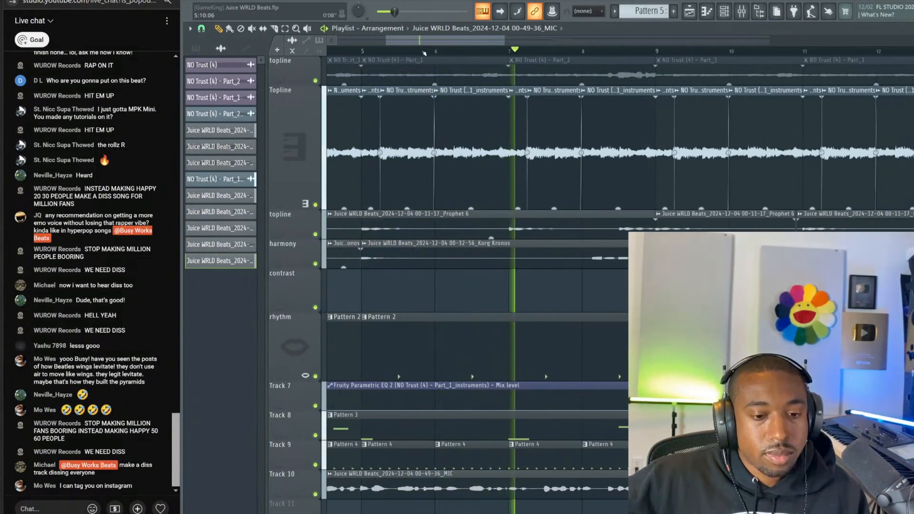
{"action": "scroll", "coordinate": [425, 53], "scroll_direction": "up", "scroll_amount": 2}
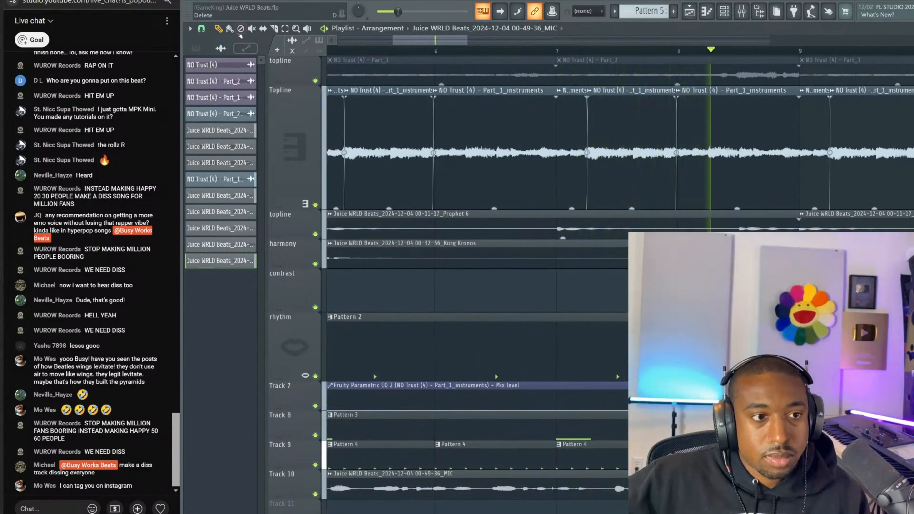
Add Fruity Delay 3 to the MIC recording's mixer insert 15 below Auto-Tune Pro
{"action": "left_click", "coordinate": [741, 11]}
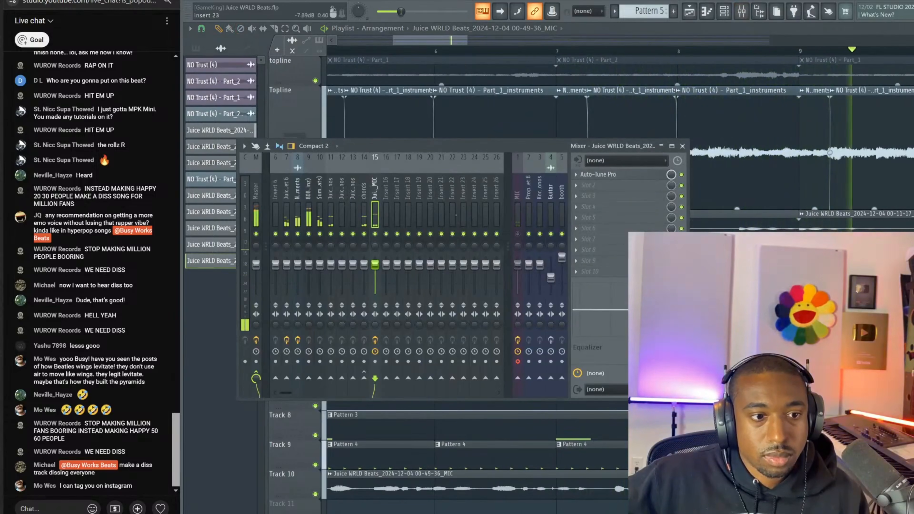
{"action": "left_click", "coordinate": [720, 169]}
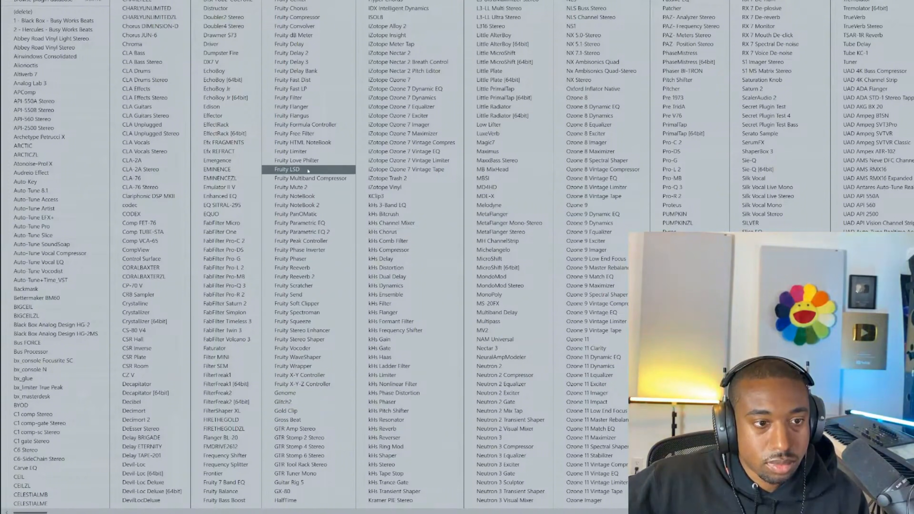
{"action": "left_click", "coordinate": [316, 62]}
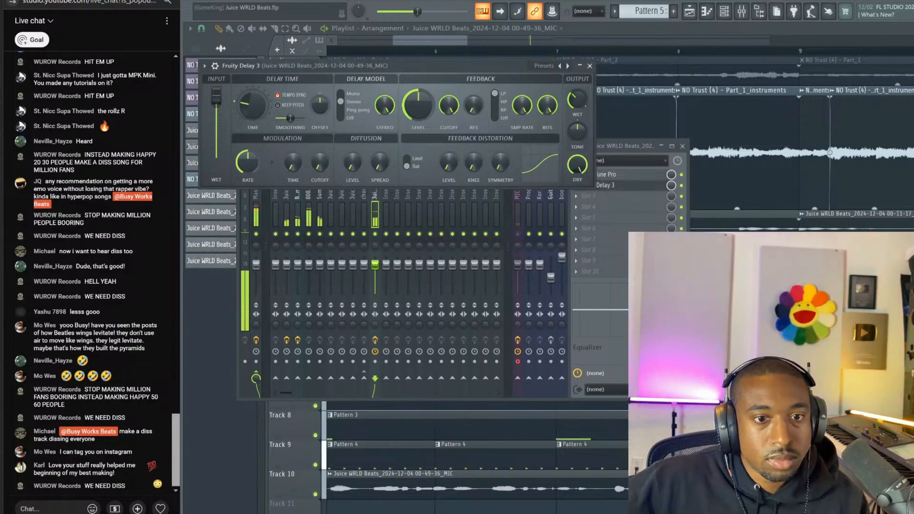
{"action": "left_click", "coordinate": [589, 66]}
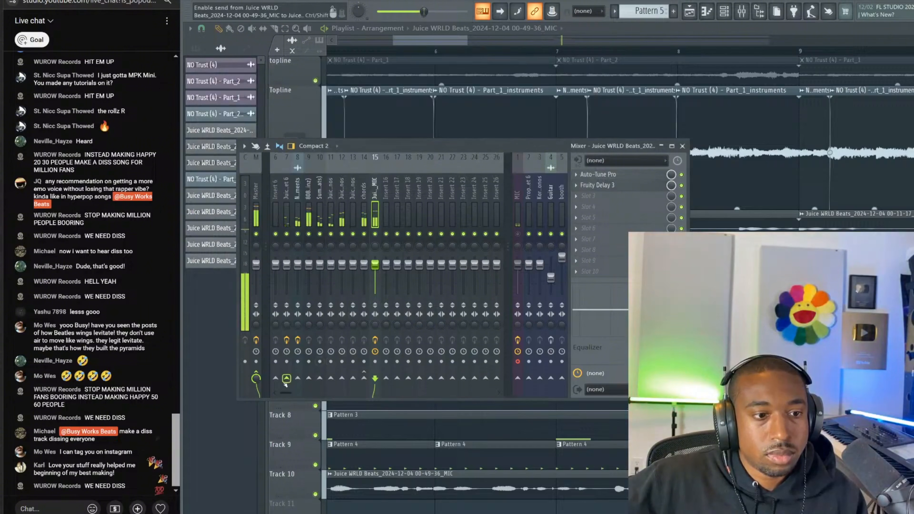
Send the MIC recording's insert 15 to the Prophet 6 insert holding Fruity Convolver, at a 55% send level
{"action": "left_click", "coordinate": [286, 216]}
{"action": "left_click", "coordinate": [298, 216]}
{"action": "left_click", "coordinate": [286, 216]}
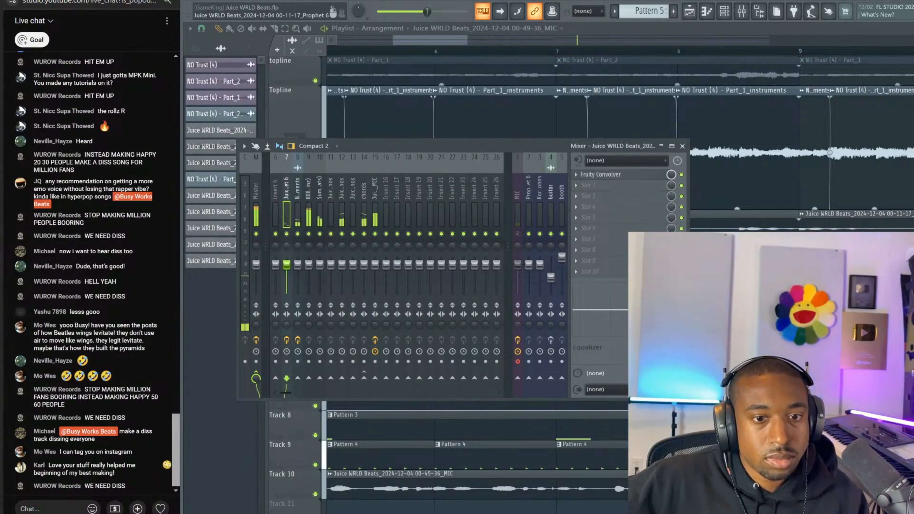
{"action": "left_click", "coordinate": [375, 209]}
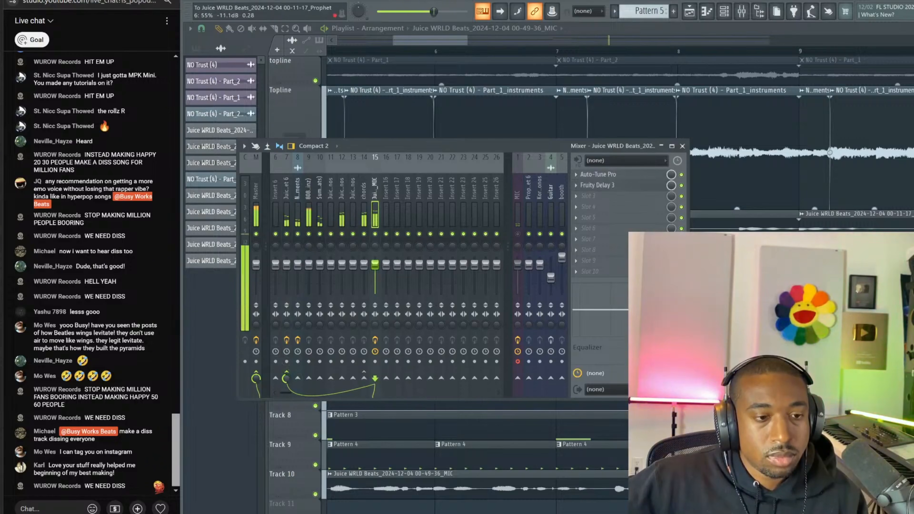
{"action": "key", "text": "F9"}
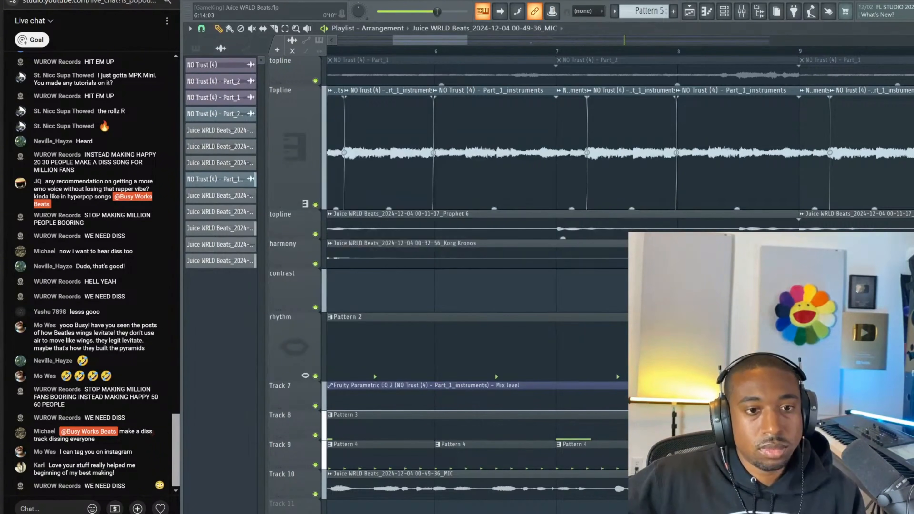
Duplicate the clips from the large Topline track down to Track 10 so the copy starts at bar 33
{"action": "scroll", "coordinate": [538, 55], "scroll_direction": "down", "scroll_amount": 5}
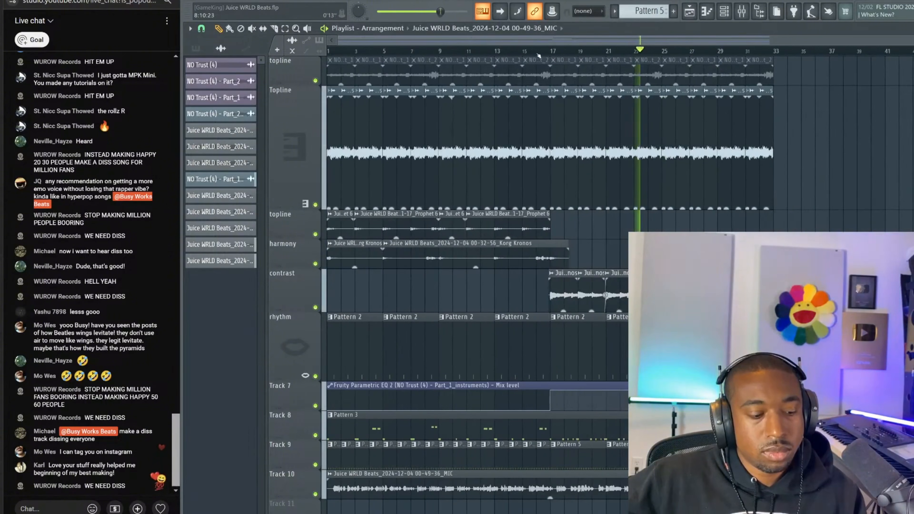
{"action": "key", "text": "ctrl+a"}
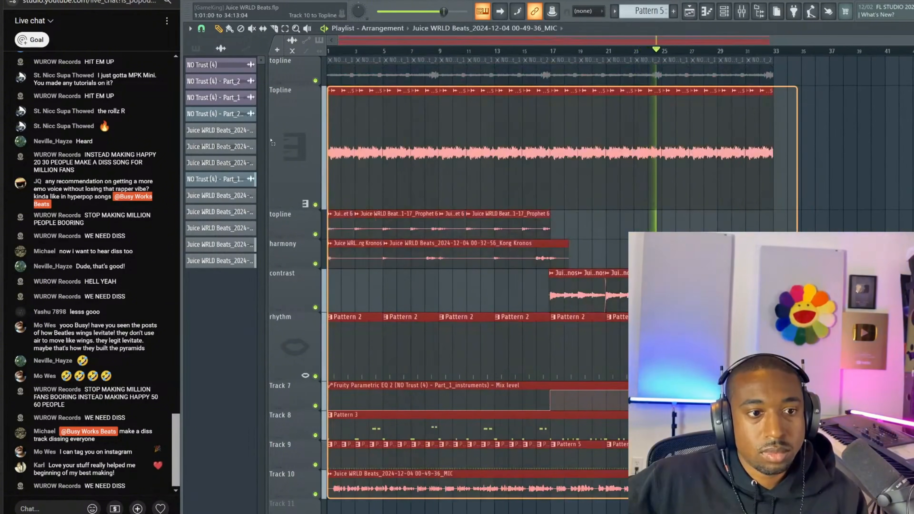
{"action": "key", "text": "ctrl+b"}
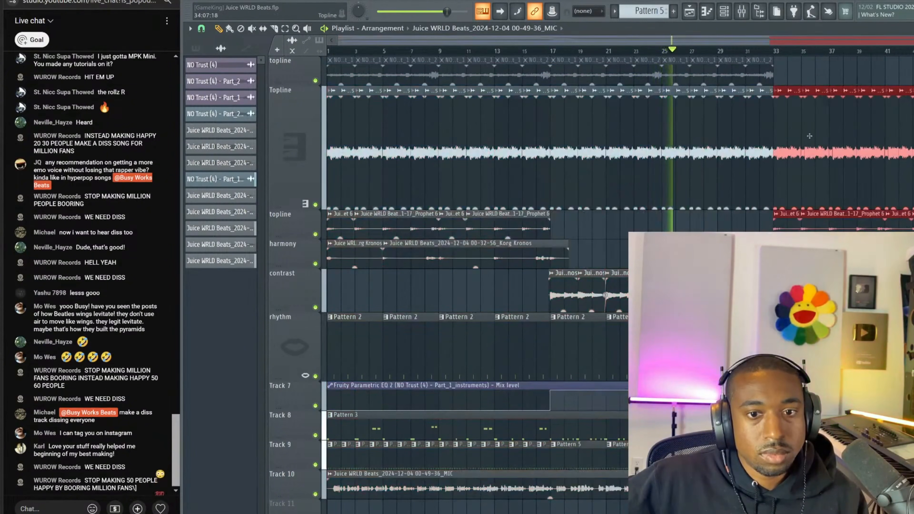
{"action": "left_click", "coordinate": [744, 230], "text": "ctrl"}
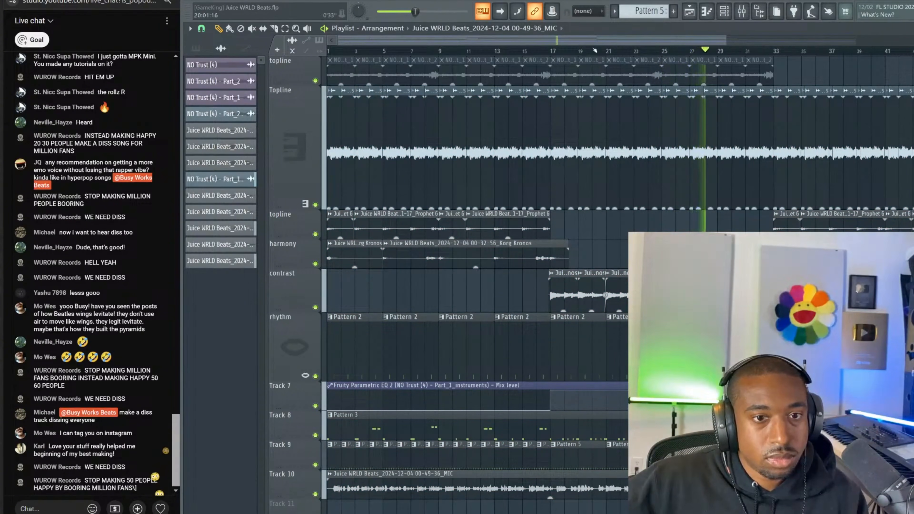
{"action": "scroll", "coordinate": [597, 51], "scroll_direction": "down", "scroll_amount": 4}
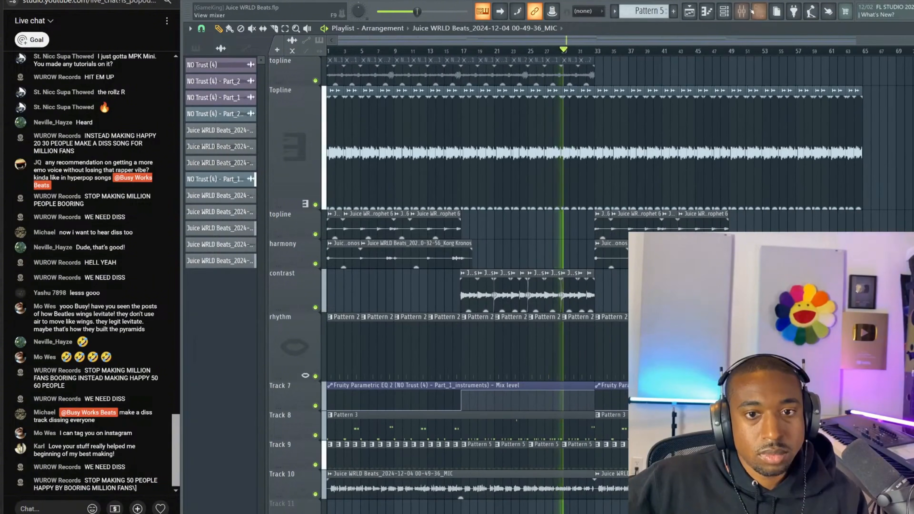
Add Fruity Soft Clipper to the Master track below Fruity WaveShaper
{"action": "left_click", "coordinate": [741, 11]}
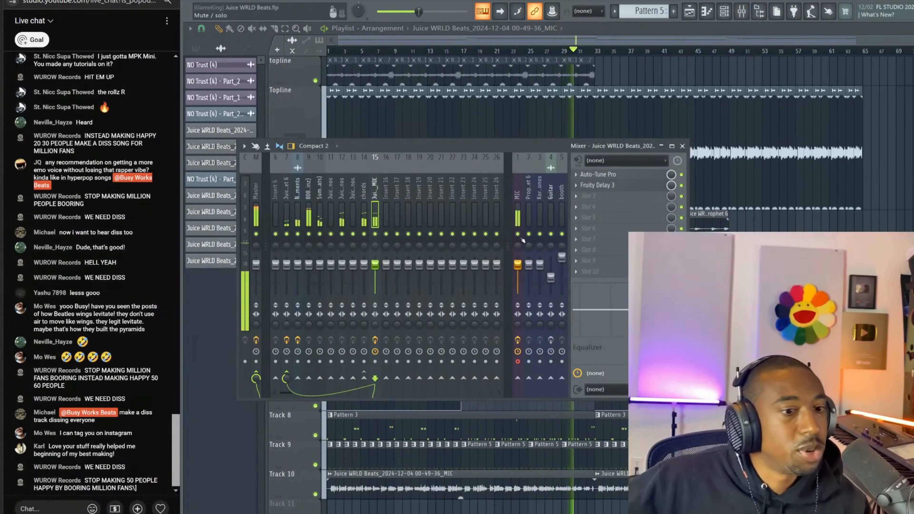
{"action": "left_click", "coordinate": [256, 191]}
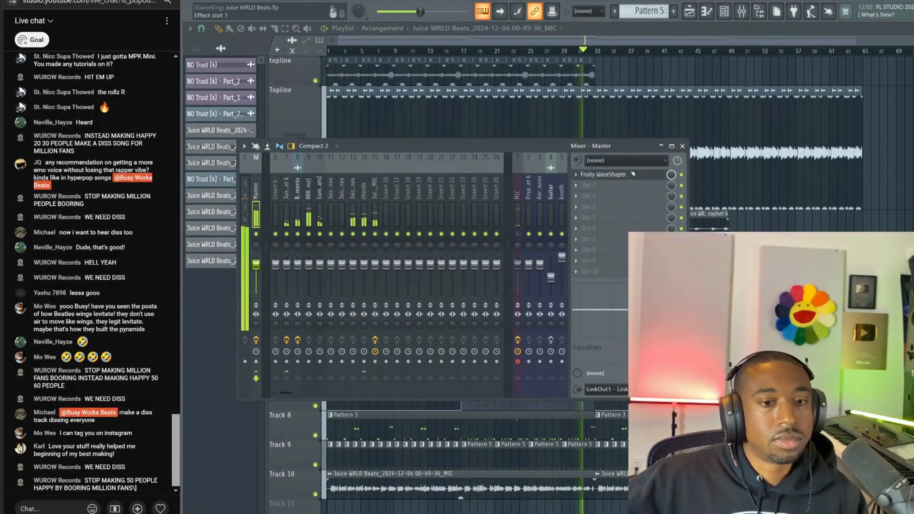
{"action": "left_click", "coordinate": [577, 185]}
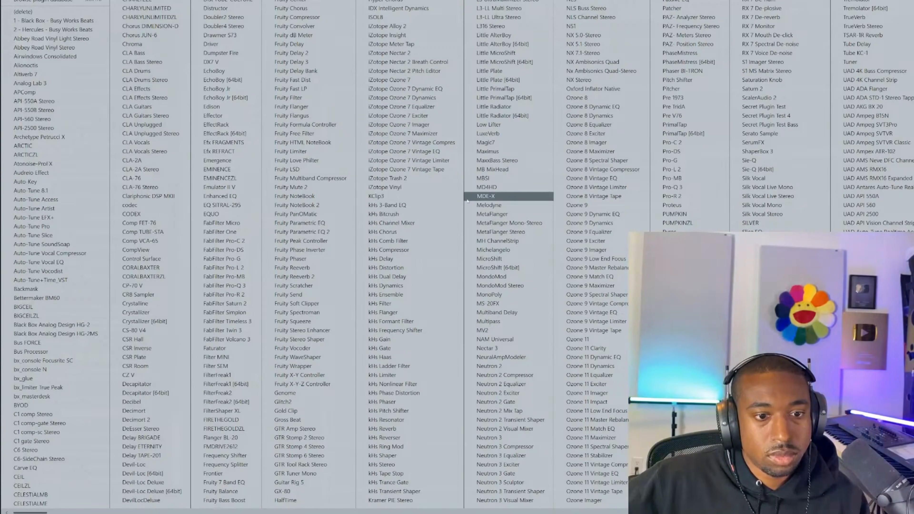
{"action": "key", "text": "Escape"}
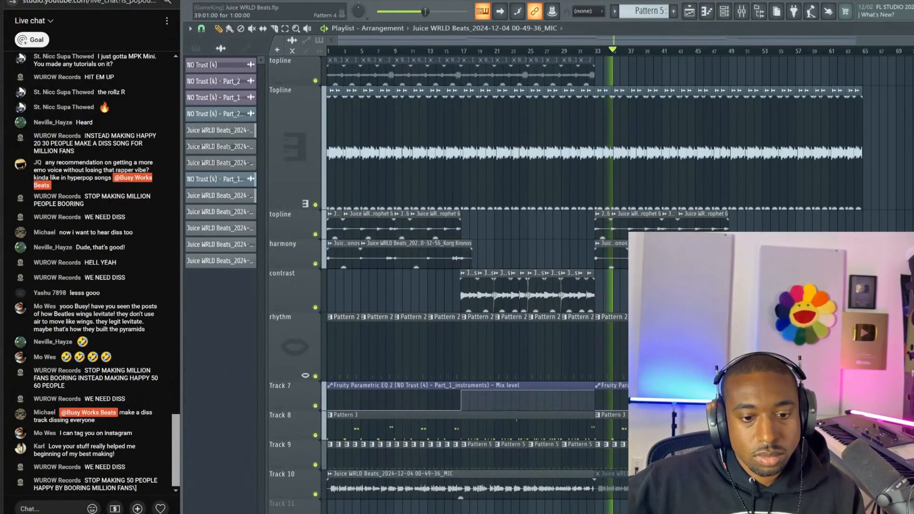
{"action": "left_click", "coordinate": [743, 11]}
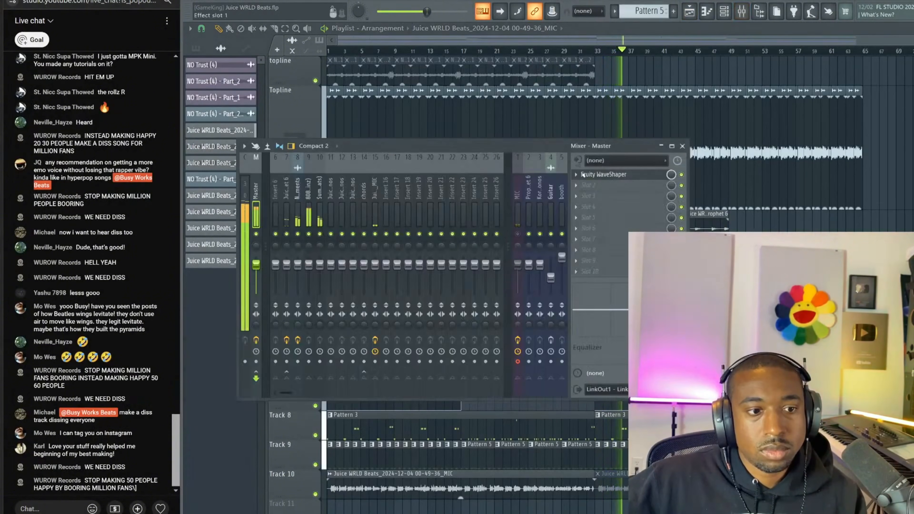
{"action": "left_click", "coordinate": [599, 196]}
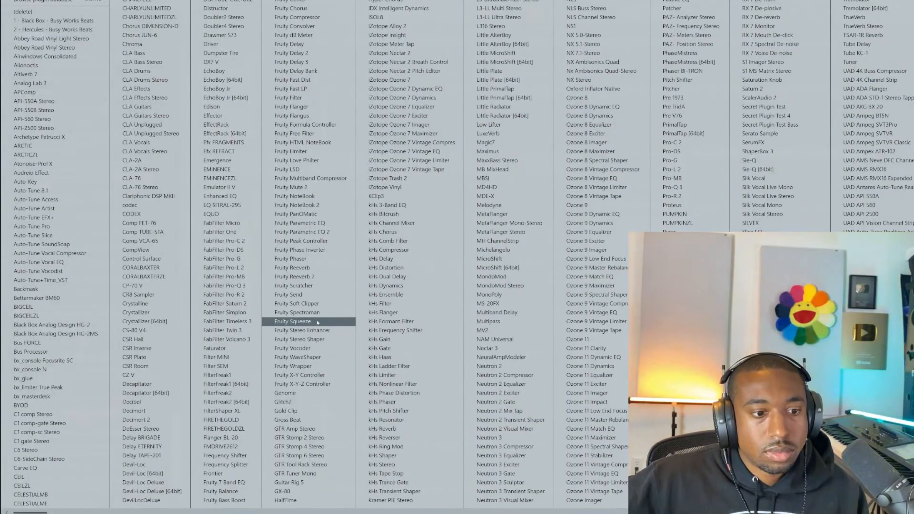
{"action": "left_click", "coordinate": [304, 303]}
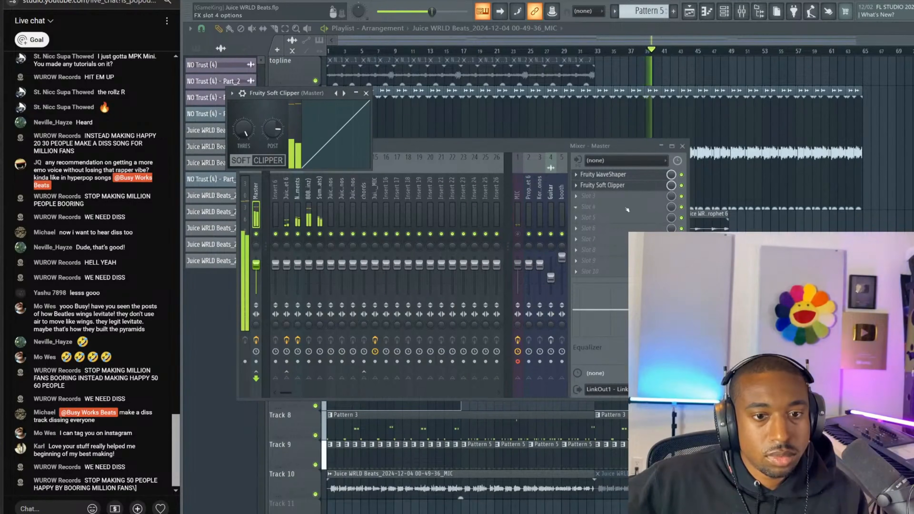
Set the pre amp of the Master's Fruity WaveShaper to 133%
{"action": "left_click", "coordinate": [621, 175]}
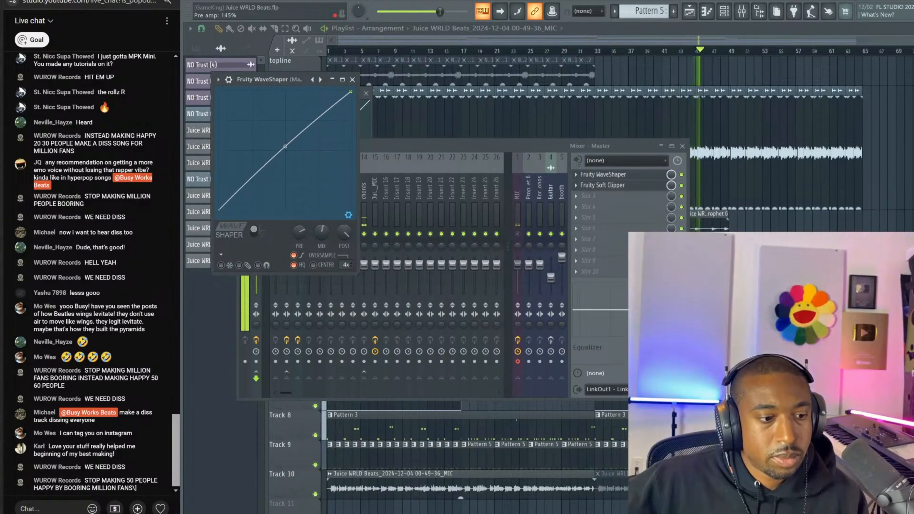
{"action": "left_click", "coordinate": [519, 234]}
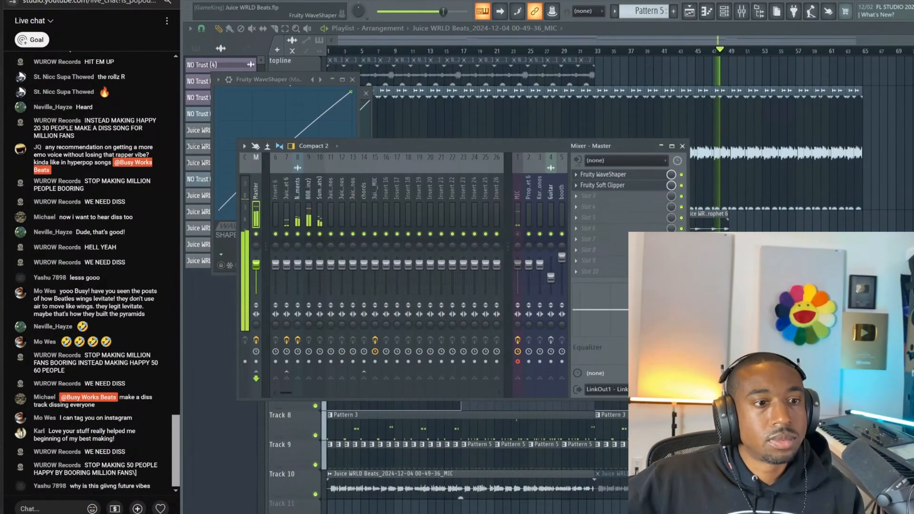
{"action": "left_click", "coordinate": [294, 205]}
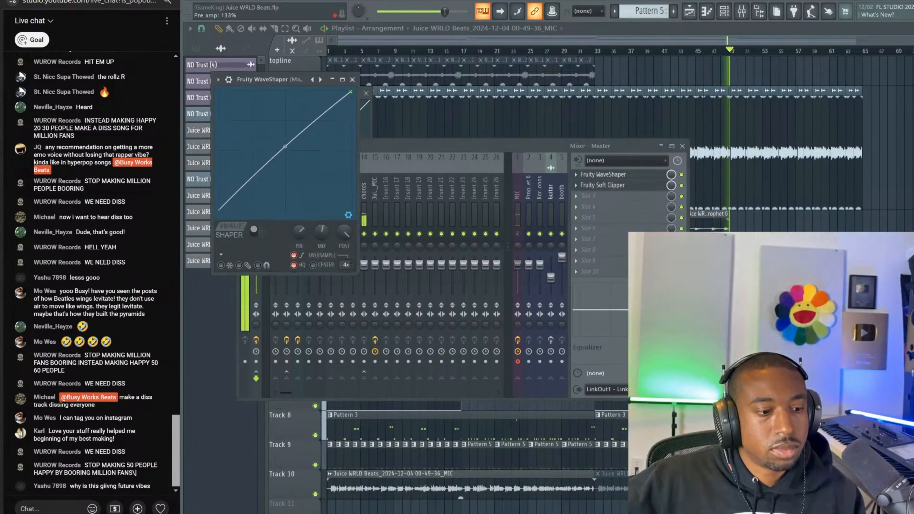
{"action": "left_click", "coordinate": [890, 254]}
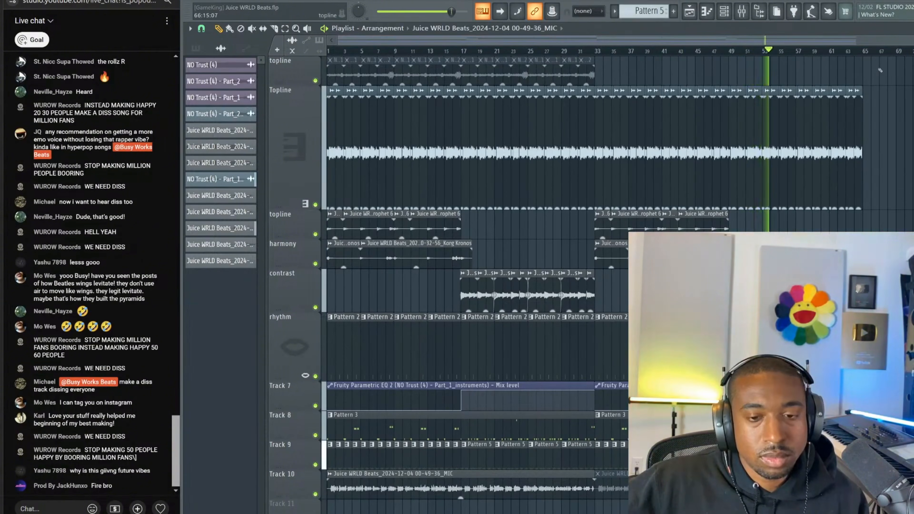
Save the project and toggle the MIC track's mute off and on in the mixer
{"action": "key", "text": "ctrl+s"}
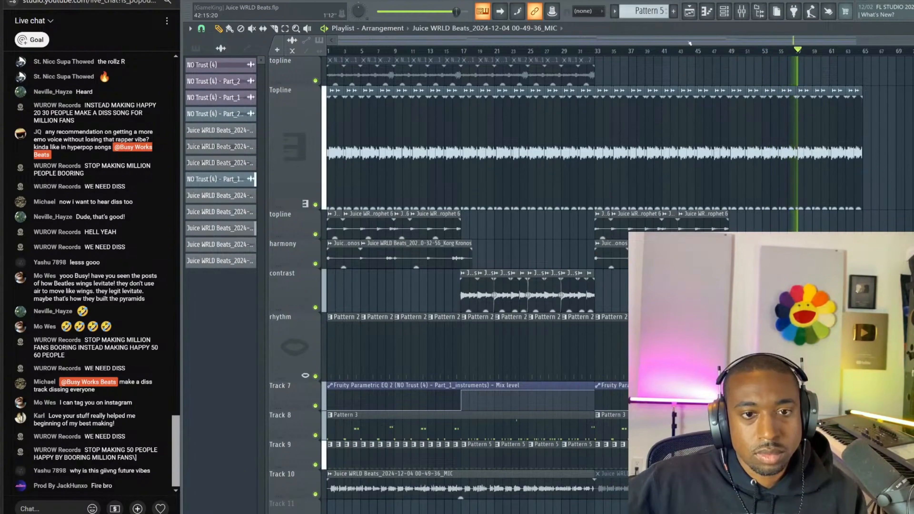
{"action": "left_click", "coordinate": [742, 11]}
{"action": "left_click", "coordinate": [518, 235]}
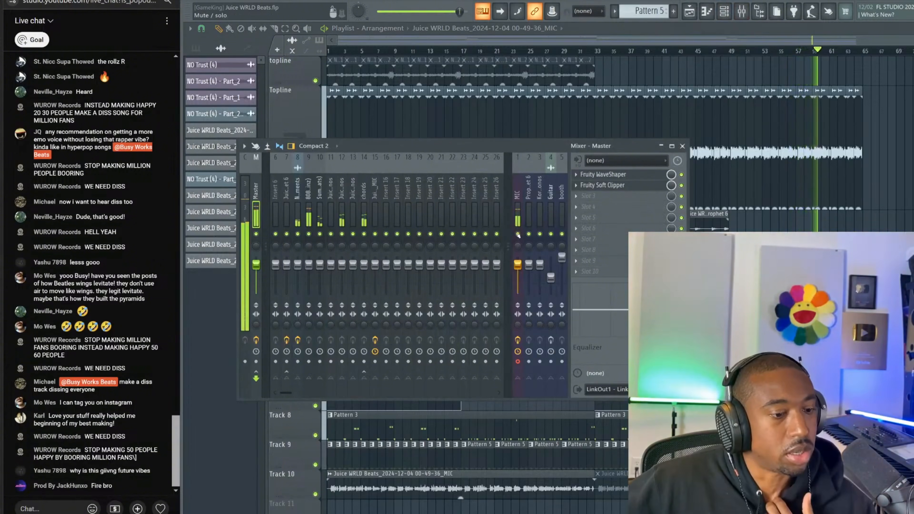
{"action": "left_click", "coordinate": [518, 235]}
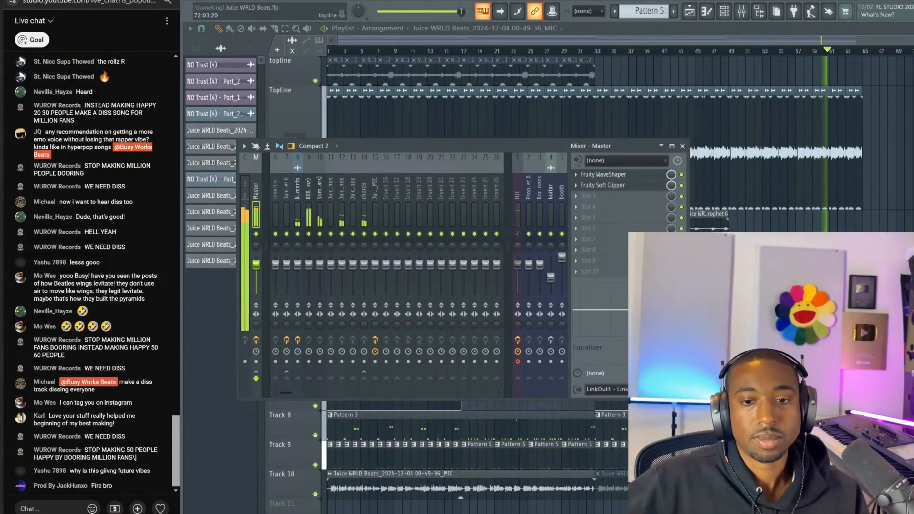
{"action": "key", "text": "F9"}
Mute the first MIC recording clip on Track 10 of the playlist
{"action": "left_click_drag", "start_coordinate": [903, 425], "coordinate": [780, 485]}
{"action": "key", "text": "ctrl+a"}
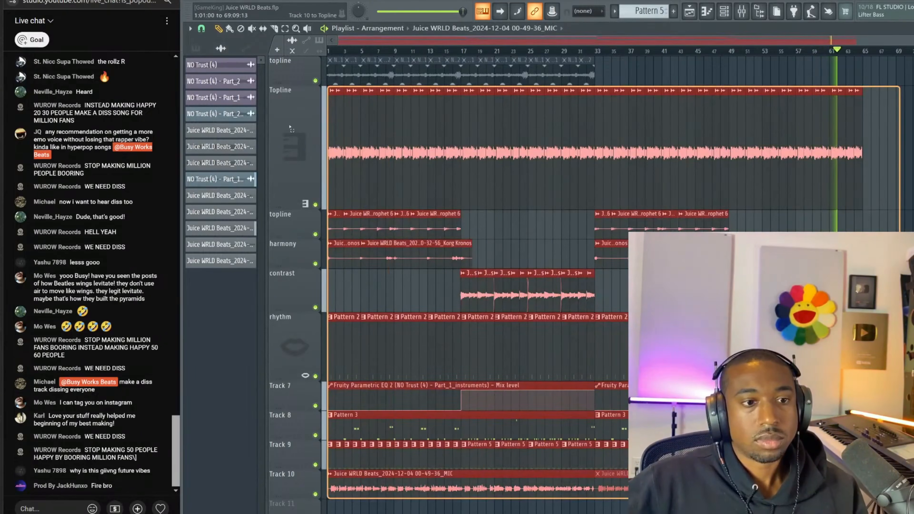
{"action": "left_click", "coordinate": [253, 29]}
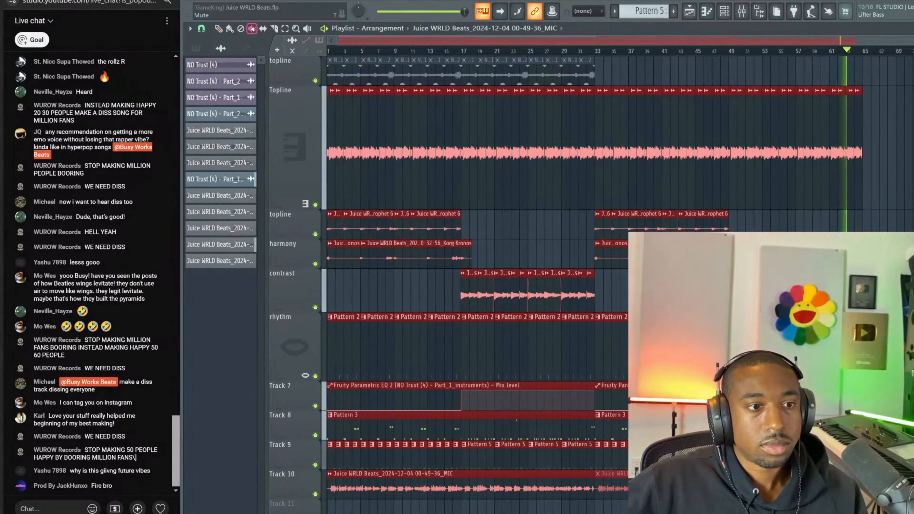
{"action": "key", "text": "ctrl+d"}
{"action": "left_click", "coordinate": [449, 481]}
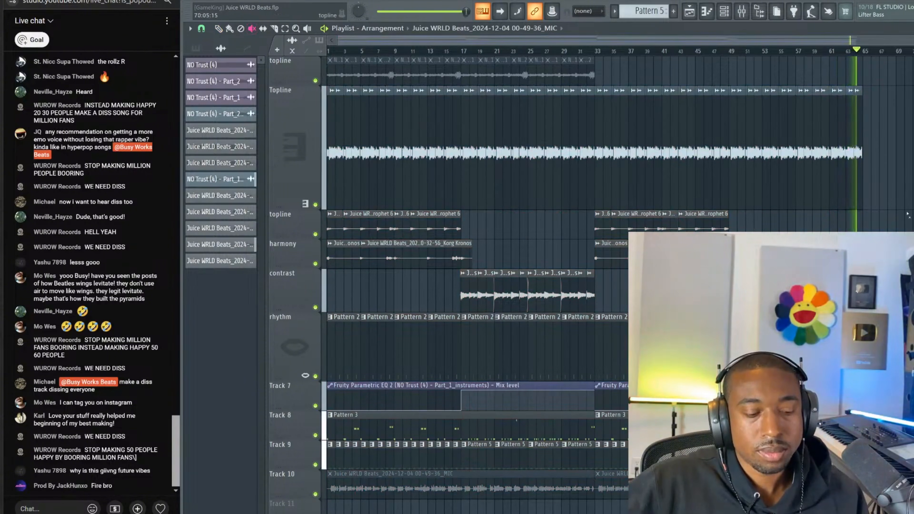